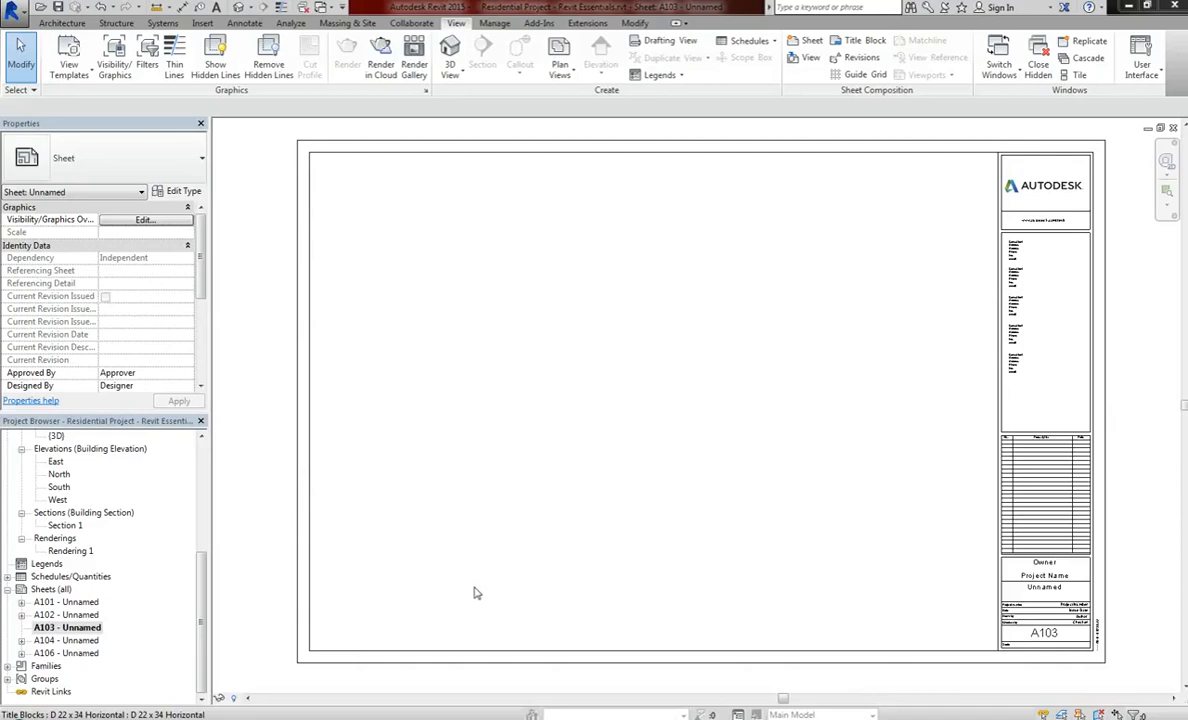
- Create a new drafting view named "Linked Drafting View" at a scale of 1" = 1'-0"
{"action": "left_click", "coordinate": [476, 582]}
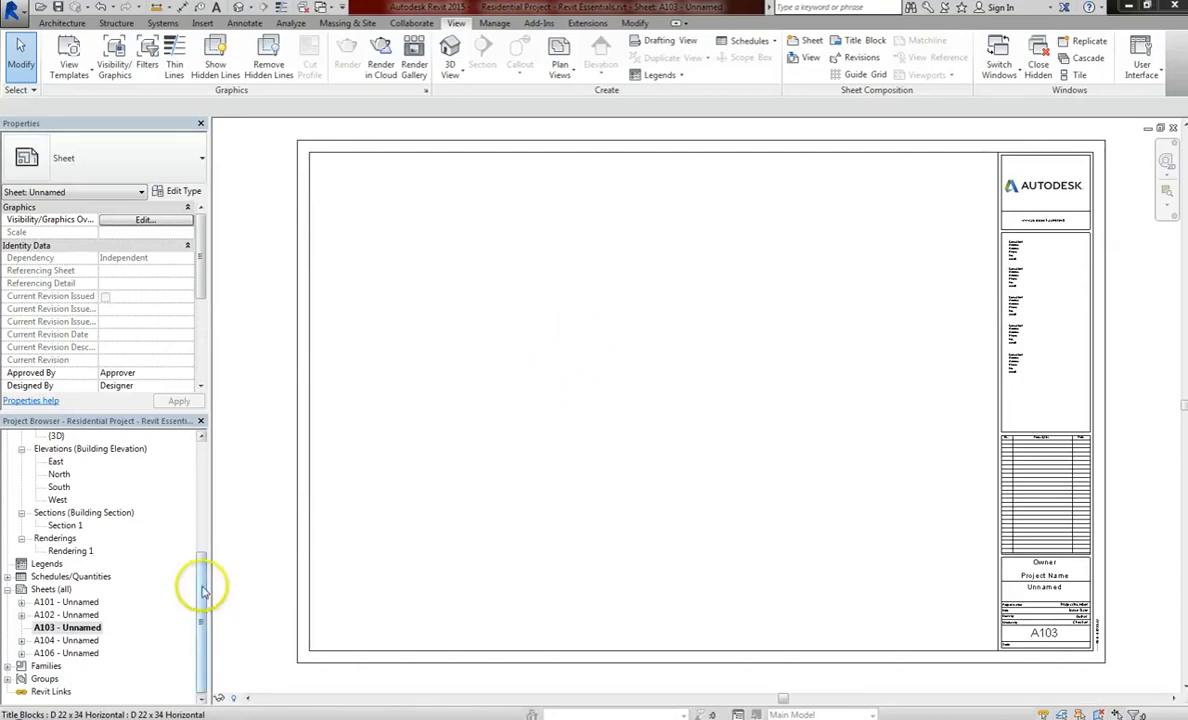
{"action": "left_click_drag", "start_coordinate": [201, 590], "coordinate": [201, 477]}
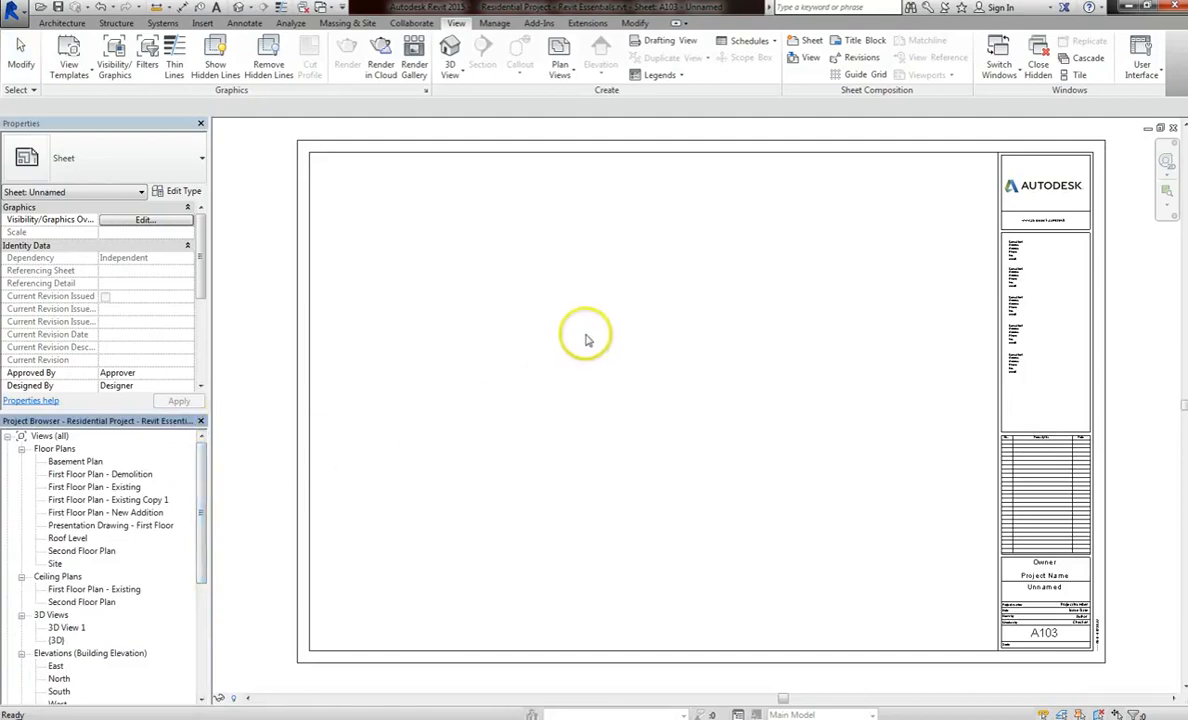
{"action": "left_click", "coordinate": [671, 41]}
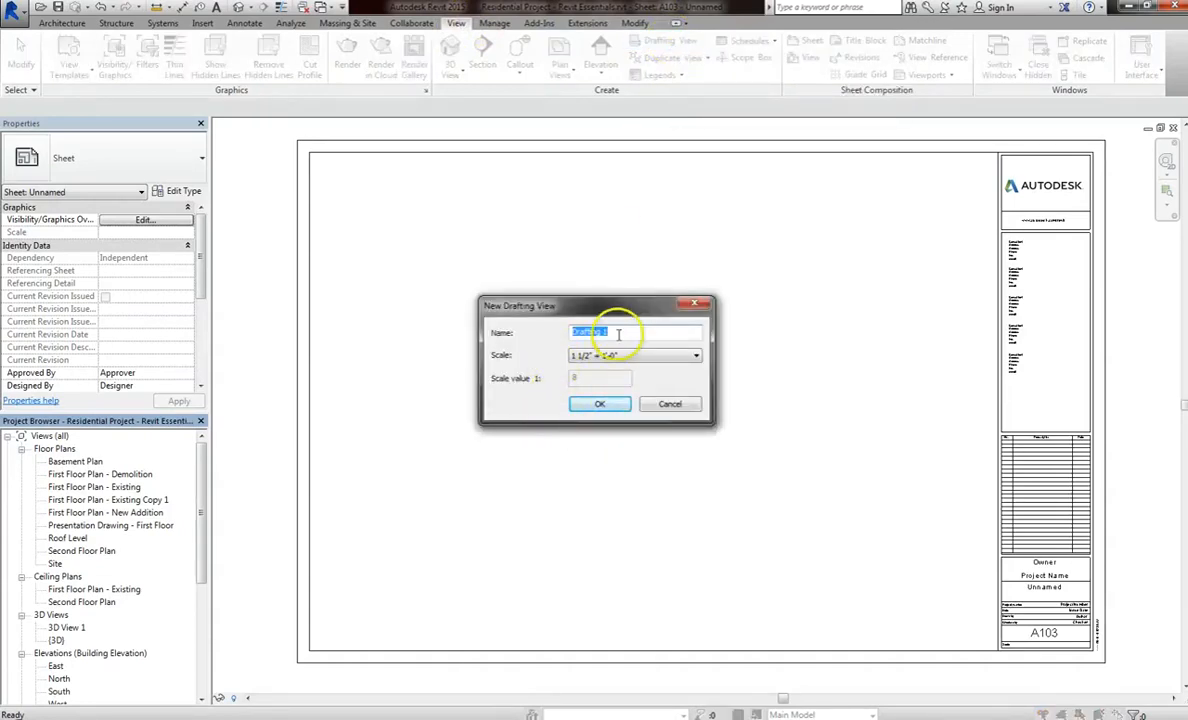
{"action": "left_click", "coordinate": [648, 356]}
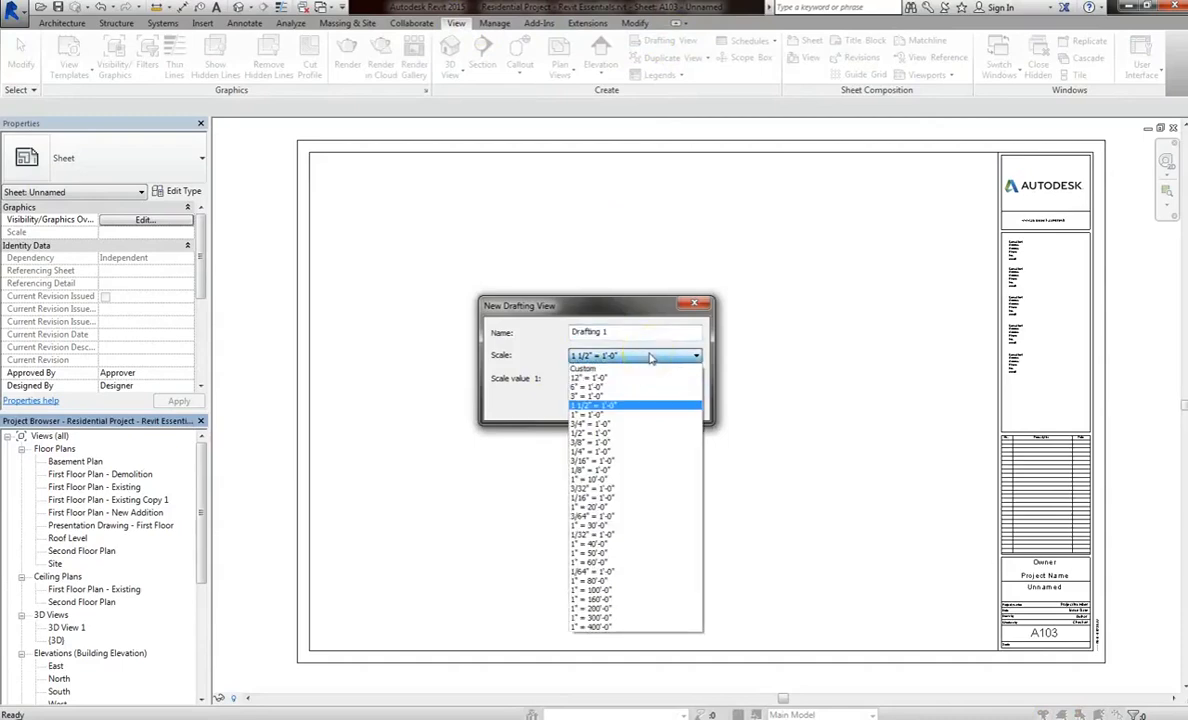
{"action": "left_click", "coordinate": [603, 438]}
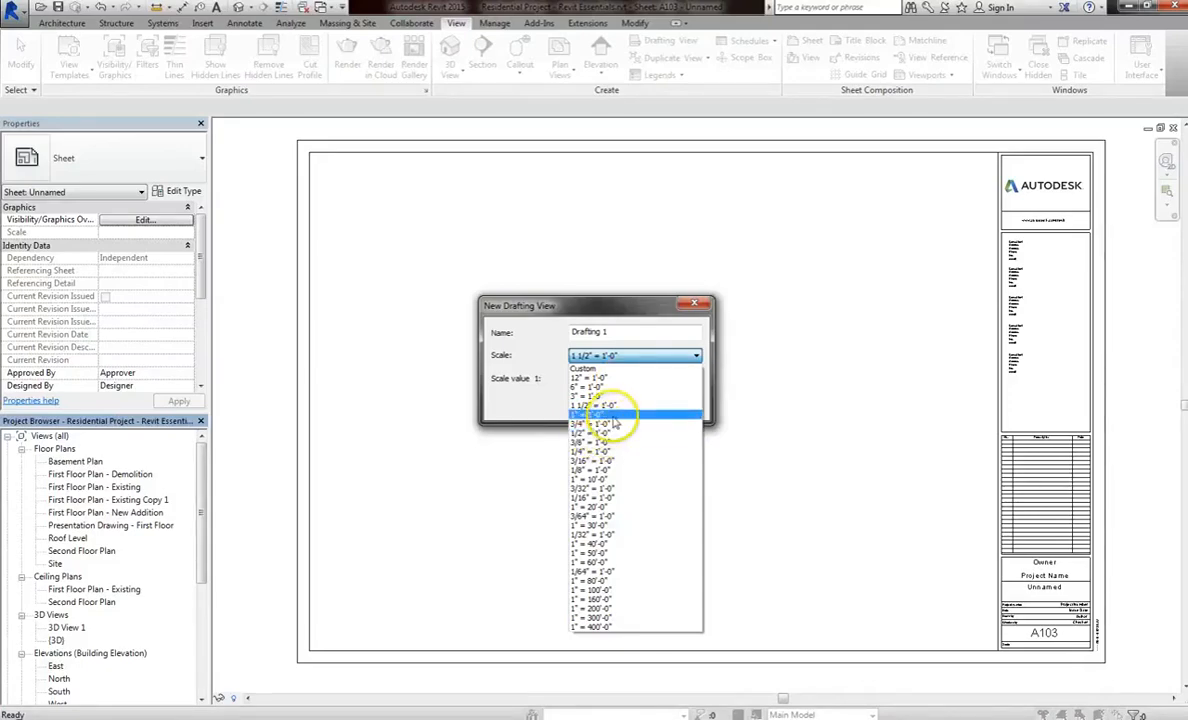
{"action": "left_click", "coordinate": [599, 413]}
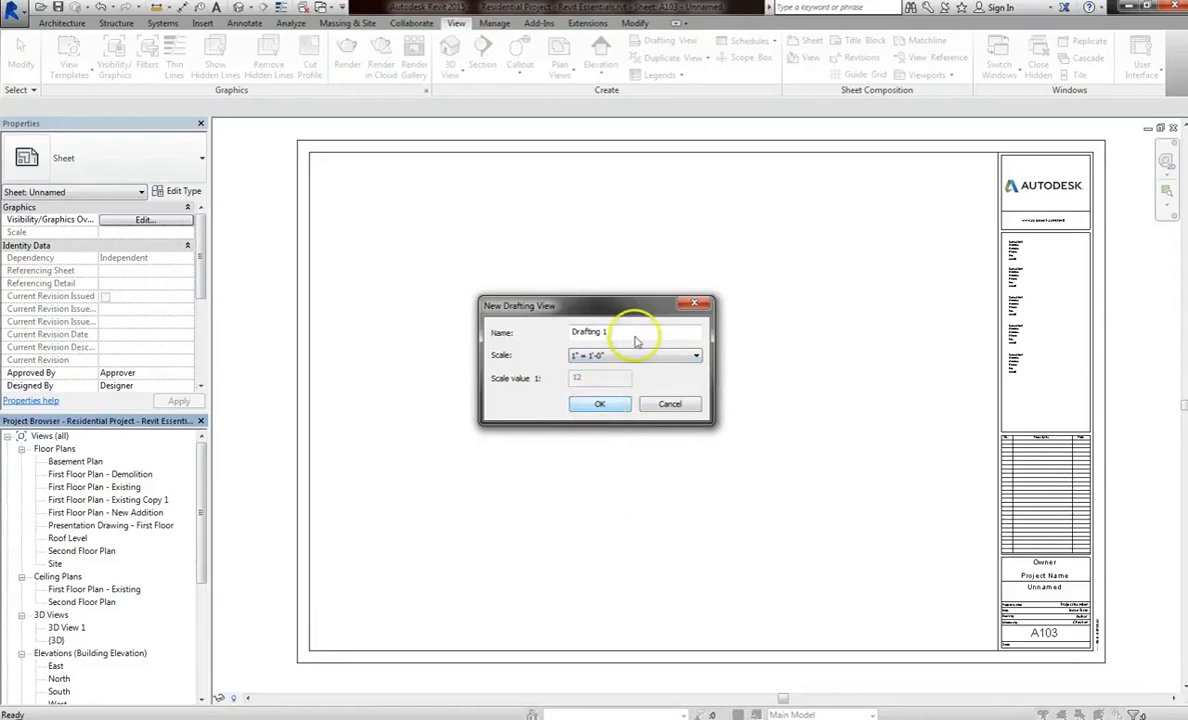
{"action": "left_click_drag", "start_coordinate": [635, 335], "coordinate": [443, 338]}
{"action": "type", "text": "Lin"}
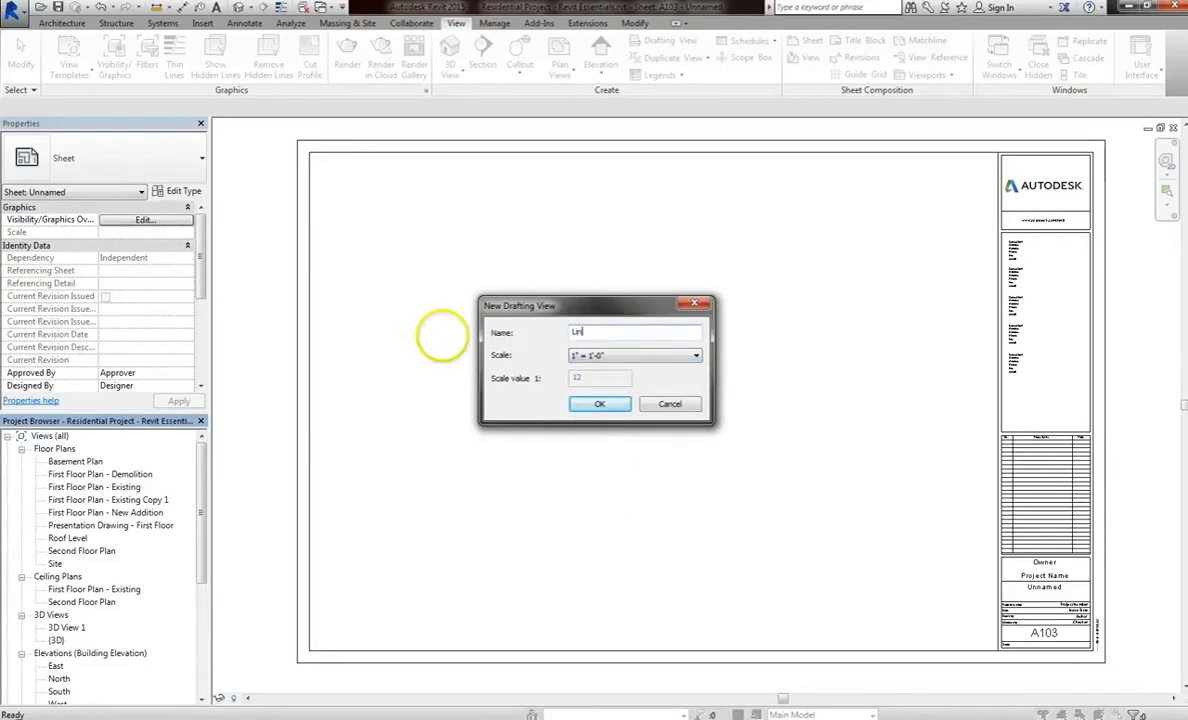
{"action": "type", "text": "ked Drafting View"}
{"action": "key", "text": "Return"}
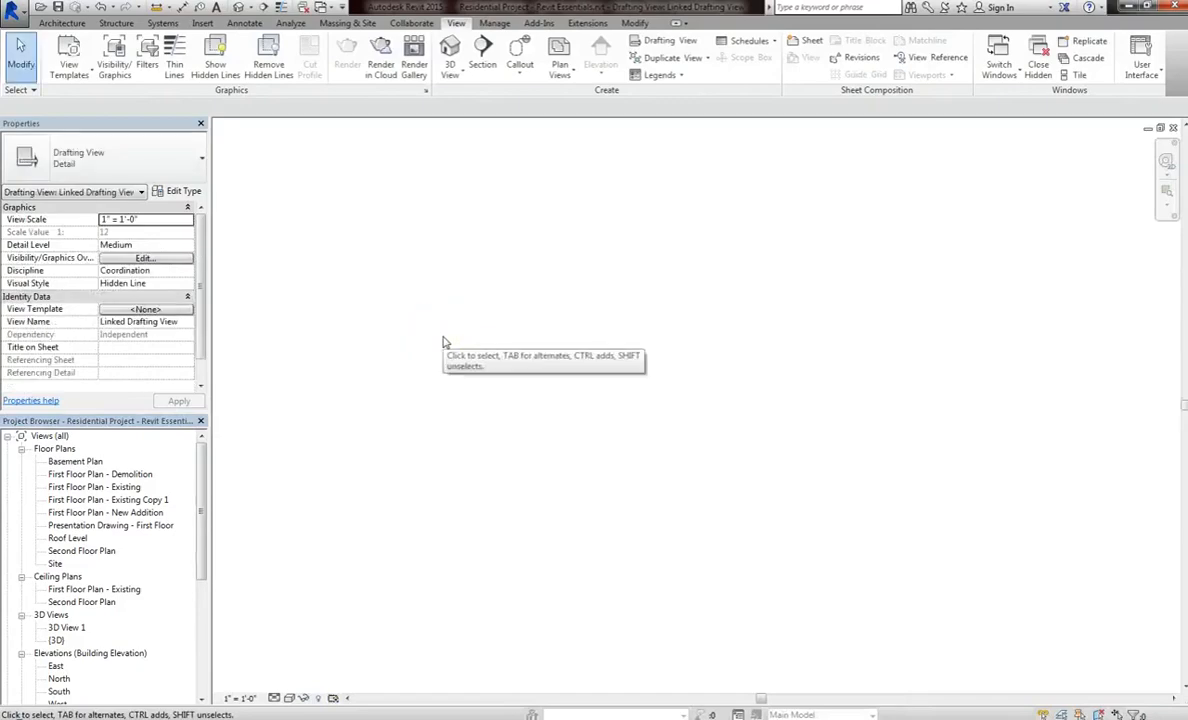
- Expand the Drafting Views (Detail) group in the Project Browser and locate Linked Drafting View
{"action": "scroll", "coordinate": [196, 545], "scroll_direction": "down", "scroll_amount": 2}
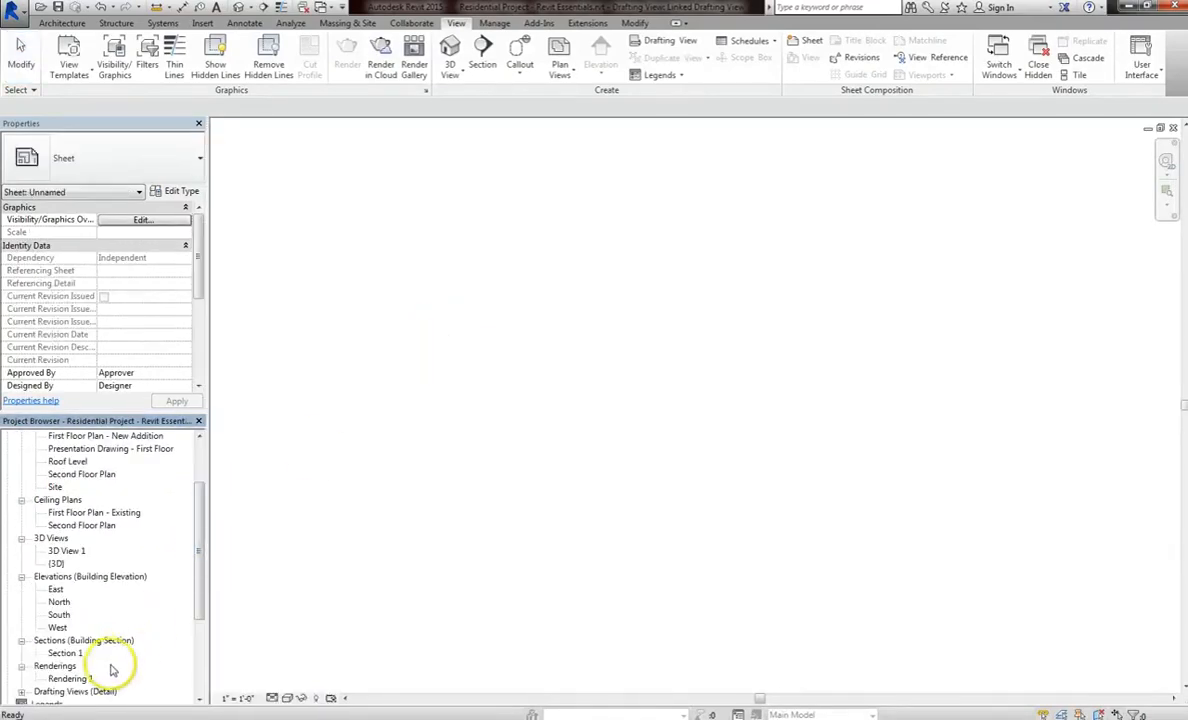
{"action": "left_click", "coordinate": [21, 691]}
{"action": "left_click", "coordinate": [78, 692]}
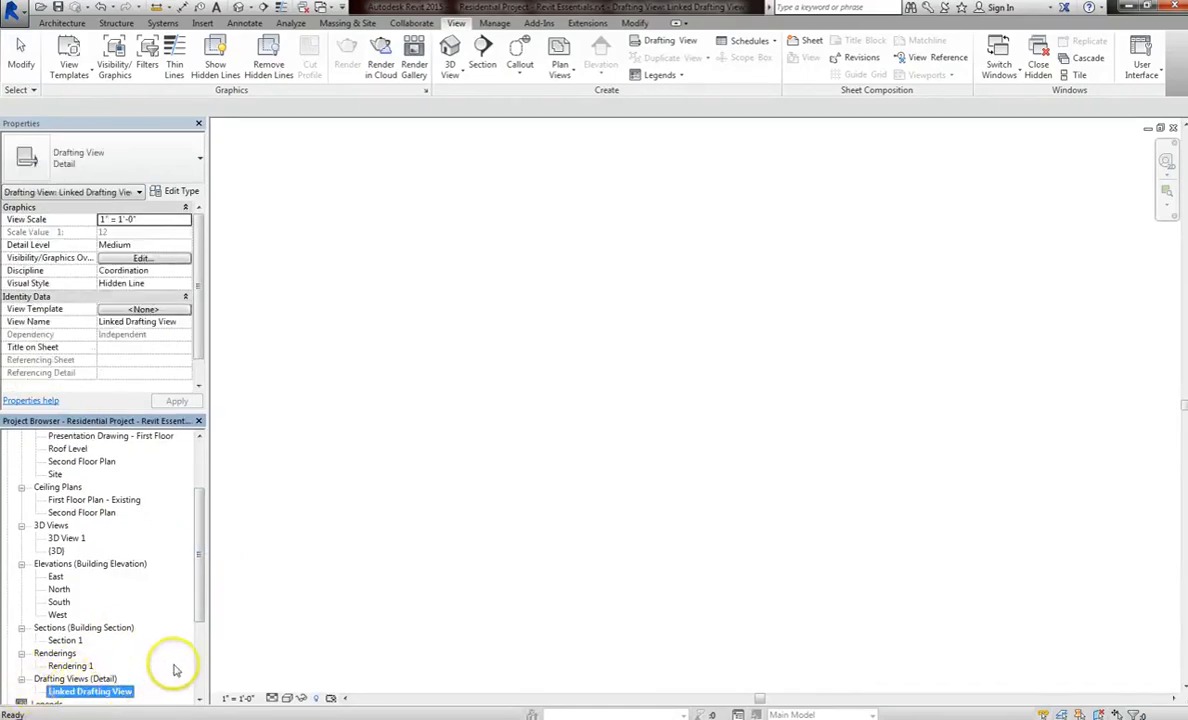
{"action": "left_click", "coordinate": [548, 486]}
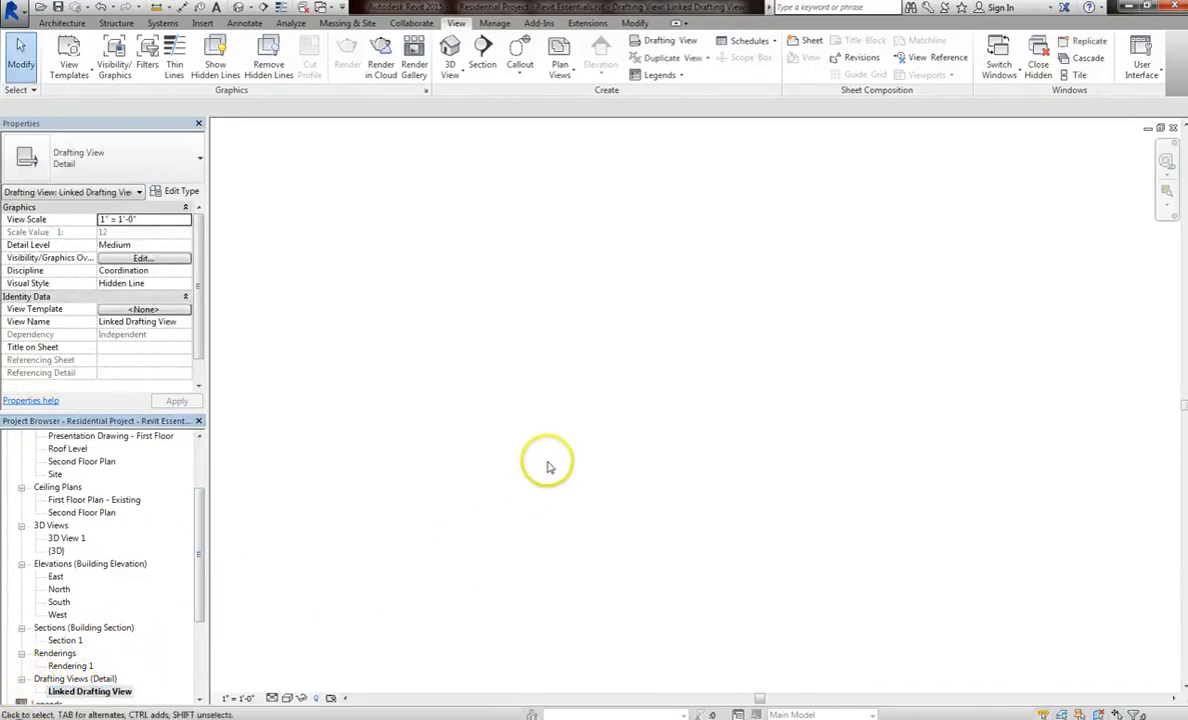
- Start linking the CAD file Example.dwg from the Desktop, with positioning set to Auto - Origin to Origin
{"action": "left_click", "coordinate": [203, 23]}
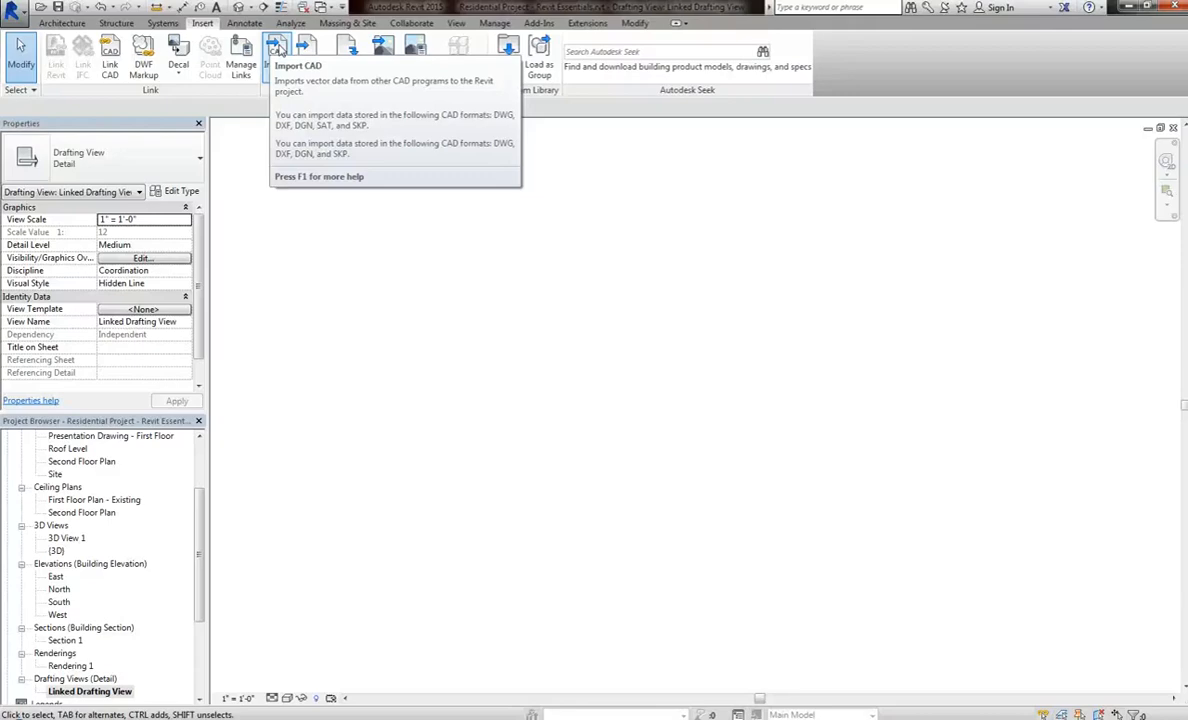
{"action": "left_click", "coordinate": [106, 62]}
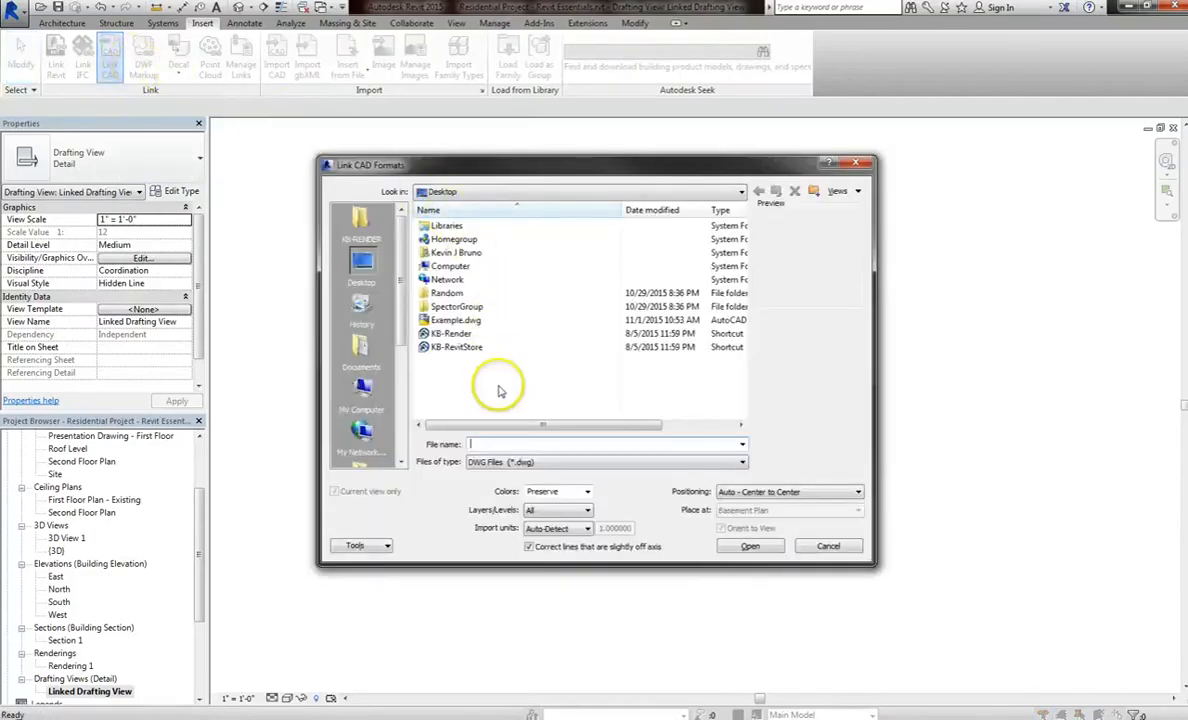
{"action": "left_click", "coordinate": [462, 320]}
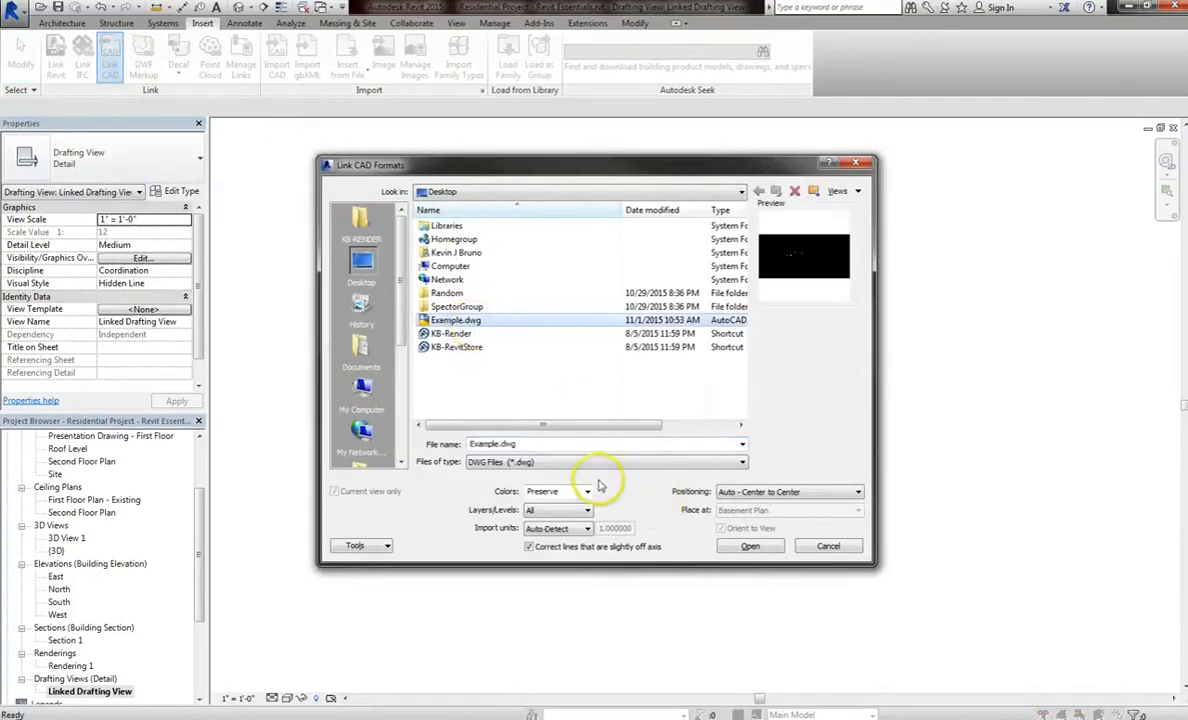
{"action": "left_click", "coordinate": [858, 492]}
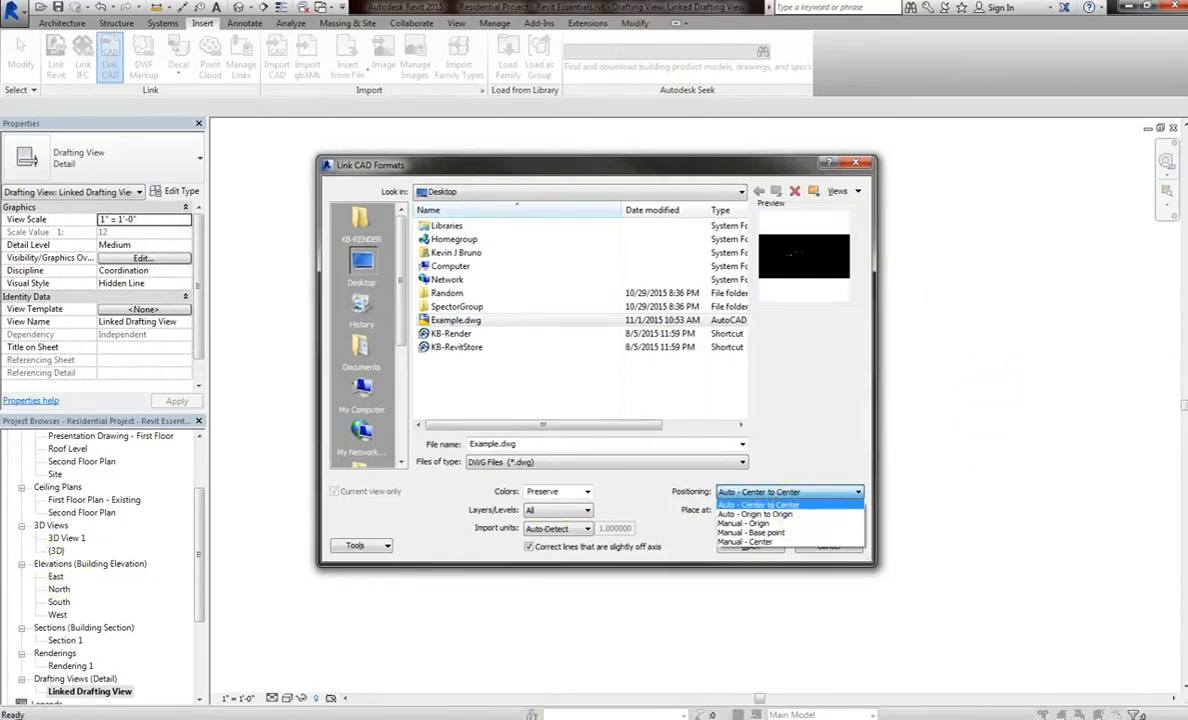
{"action": "left_click", "coordinate": [793, 514]}
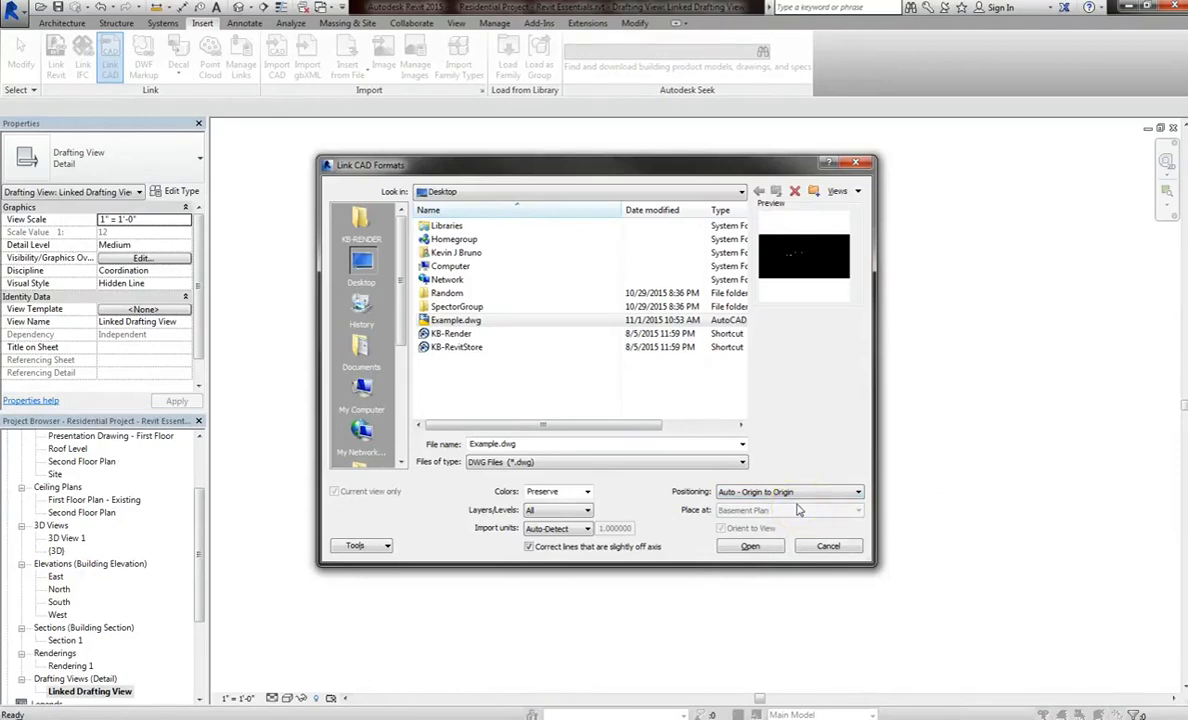
{"action": "left_click", "coordinate": [796, 494]}
{"action": "left_click", "coordinate": [812, 490]}
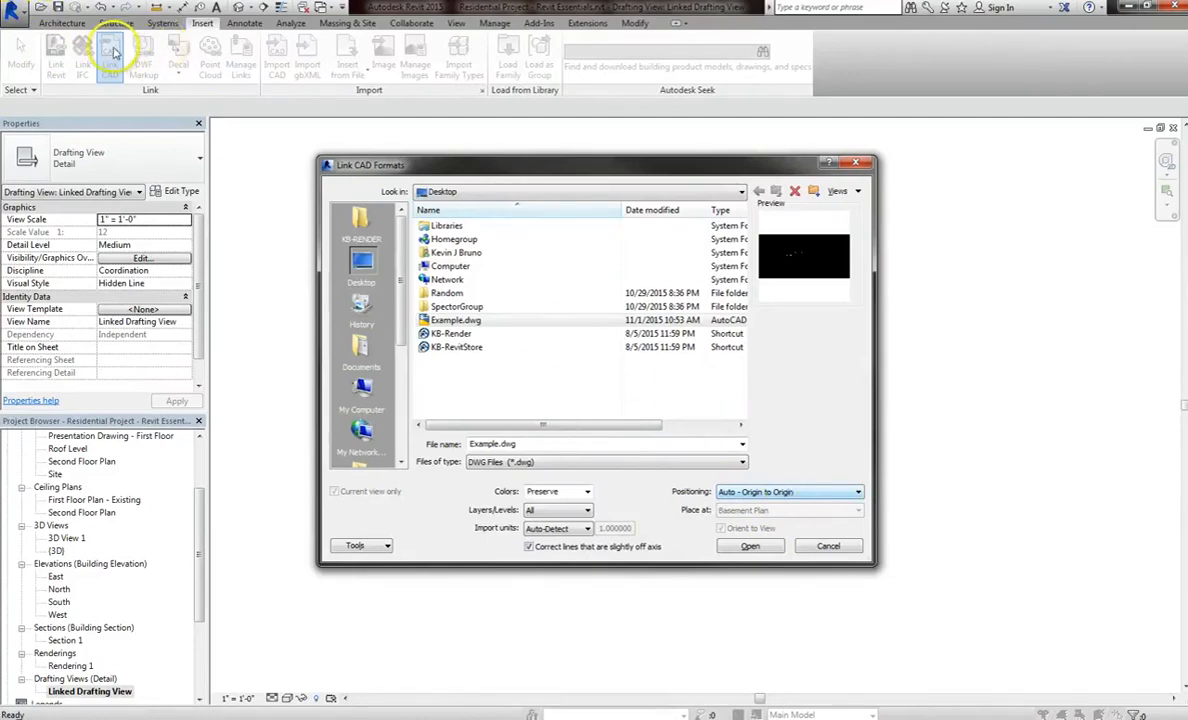
{"action": "left_click", "coordinate": [724, 493]}
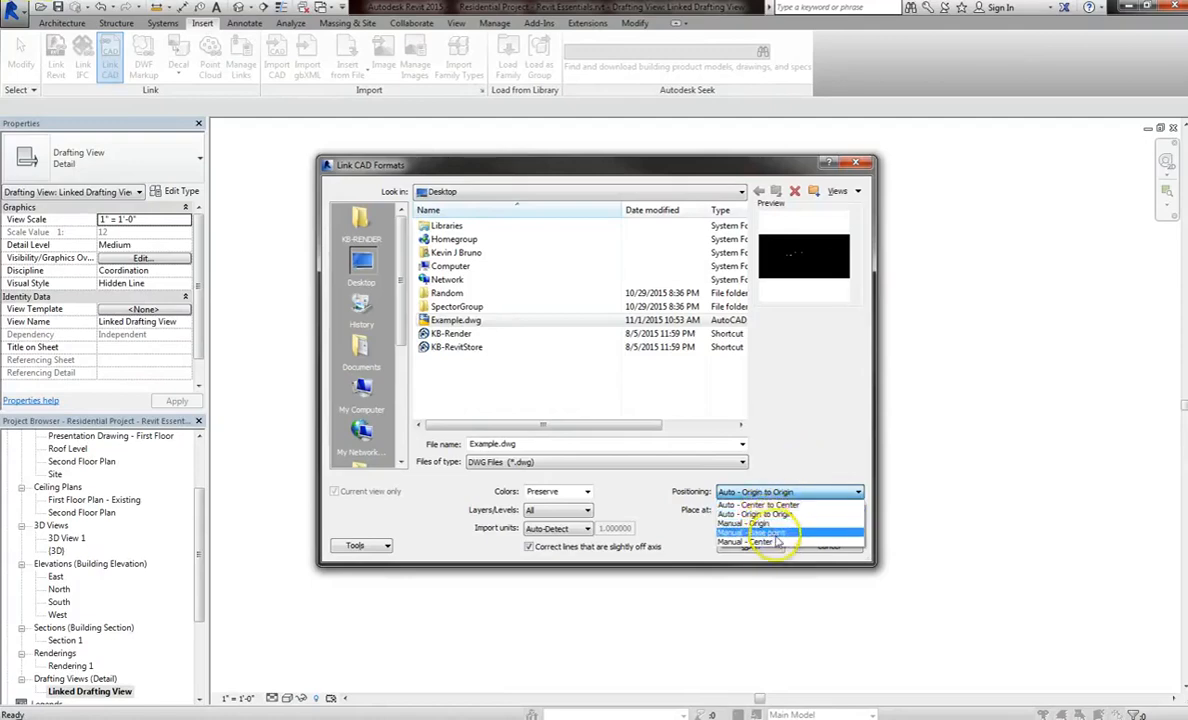
{"action": "left_click", "coordinate": [765, 513]}
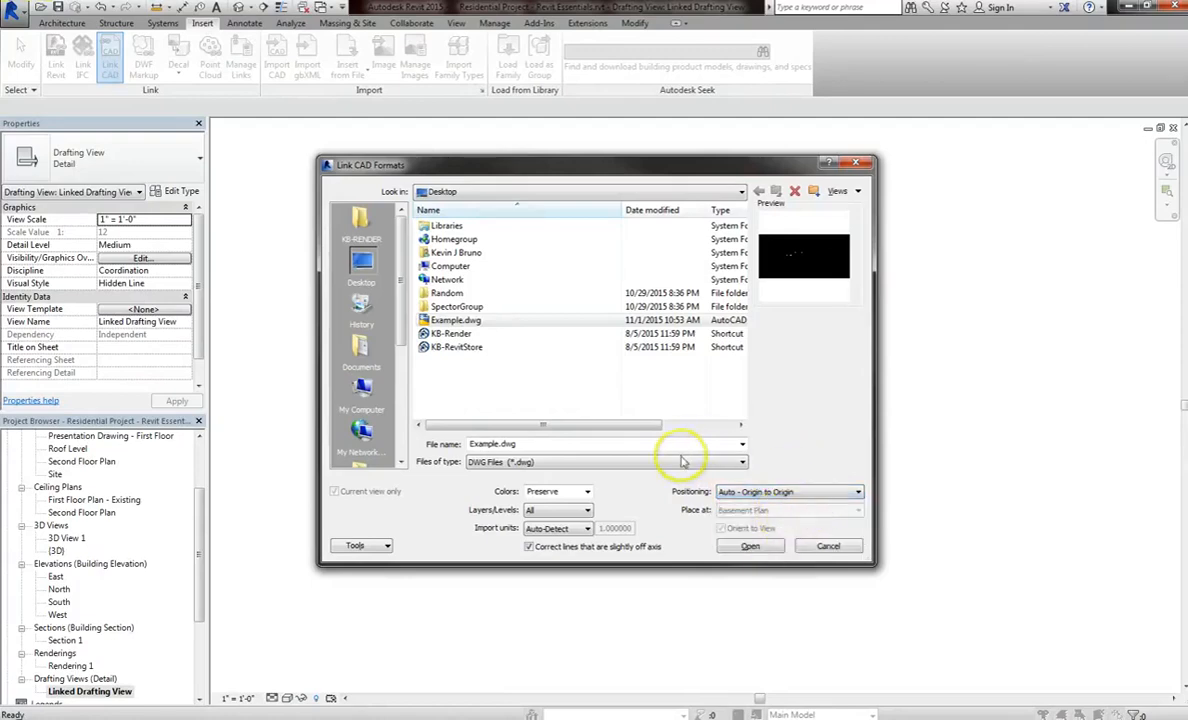
- Set the CAD link colors to Black and White, keep All layers and Auto-Detect units, and load the link into the drafting view
{"action": "left_click", "coordinate": [588, 492]}
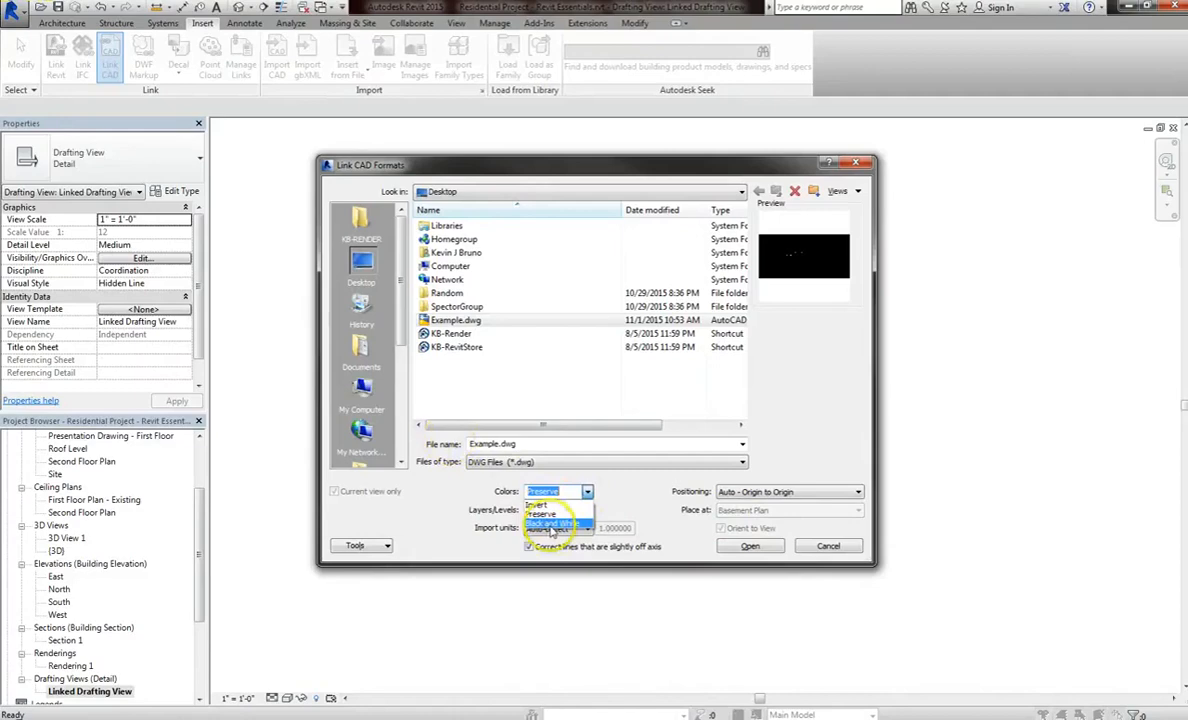
{"action": "left_click", "coordinate": [550, 525]}
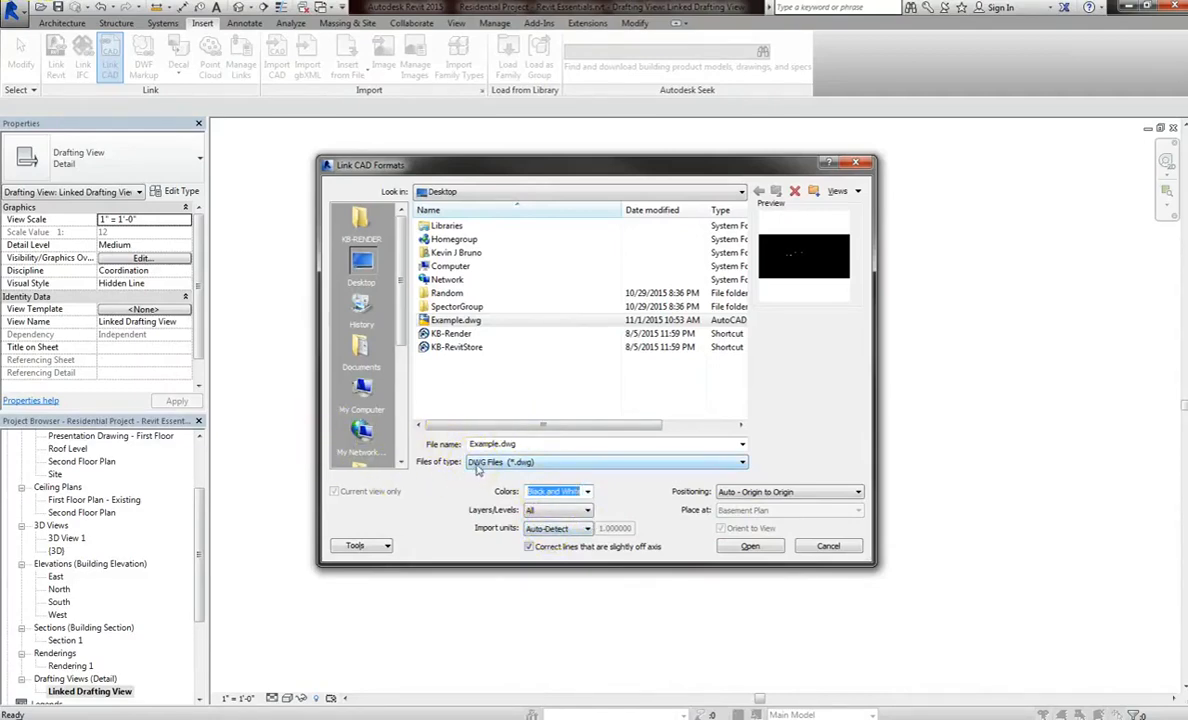
{"action": "left_click", "coordinate": [550, 511]}
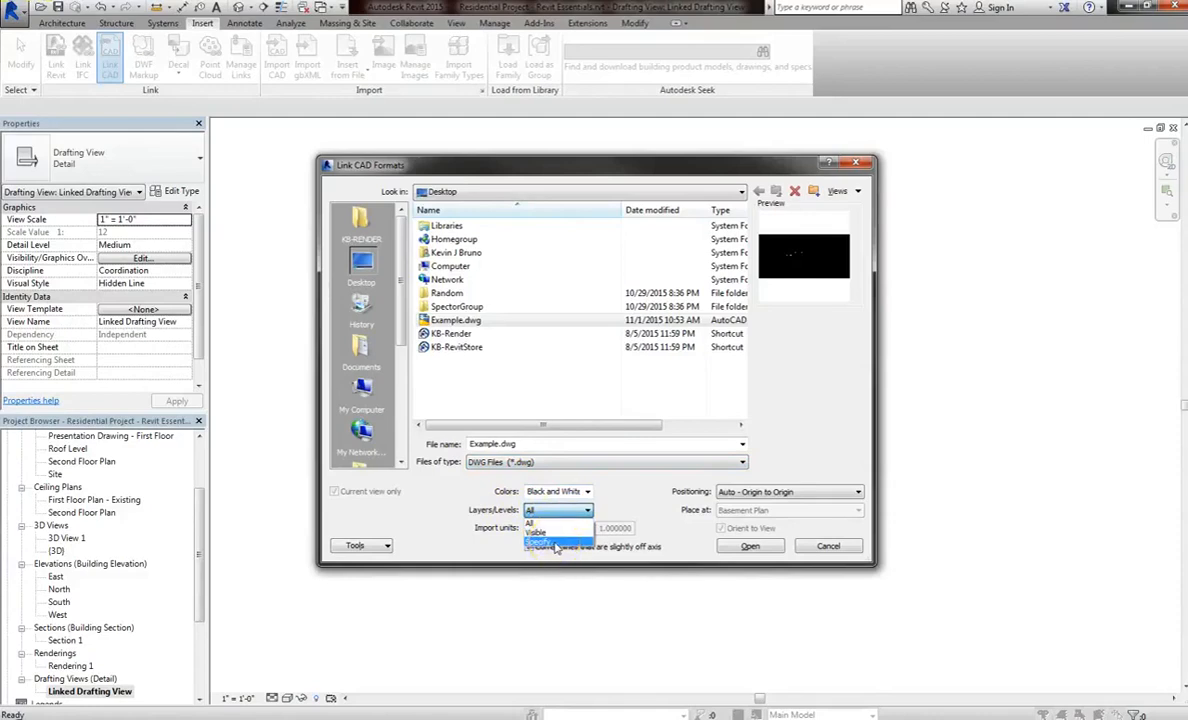
{"action": "left_click", "coordinate": [556, 544]}
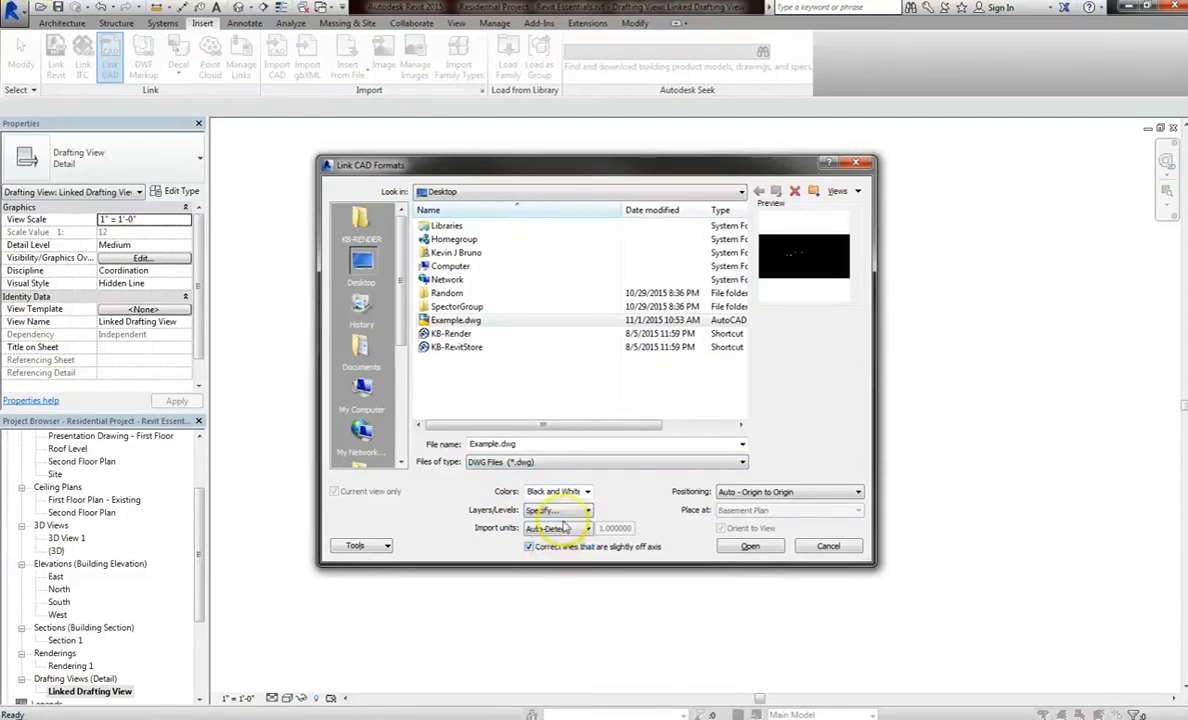
{"action": "left_click", "coordinate": [556, 512]}
{"action": "left_click", "coordinate": [557, 524]}
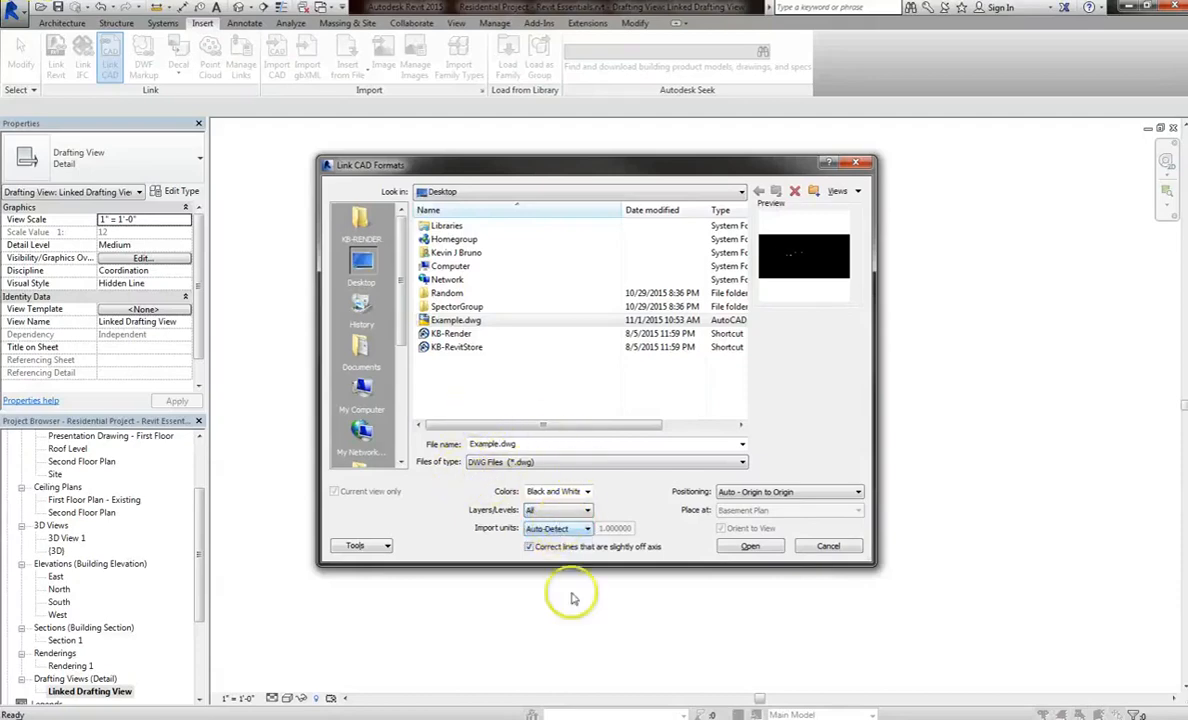
{"action": "left_click", "coordinate": [558, 528]}
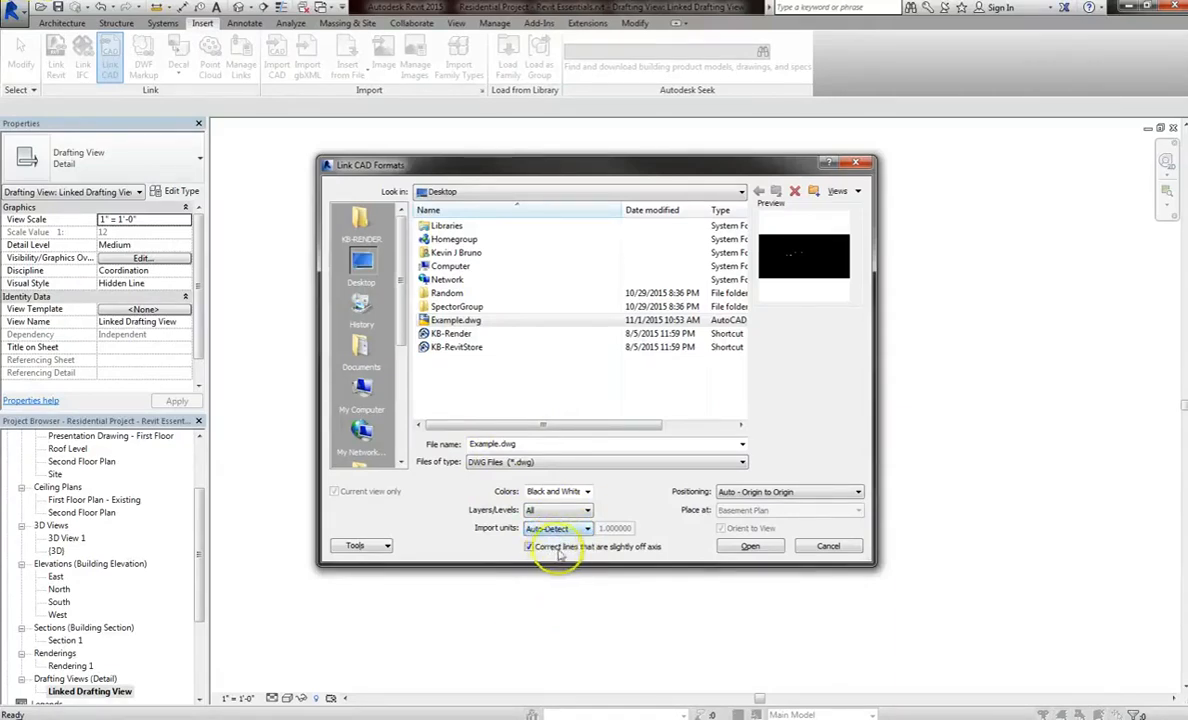
{"action": "left_click", "coordinate": [750, 546]}
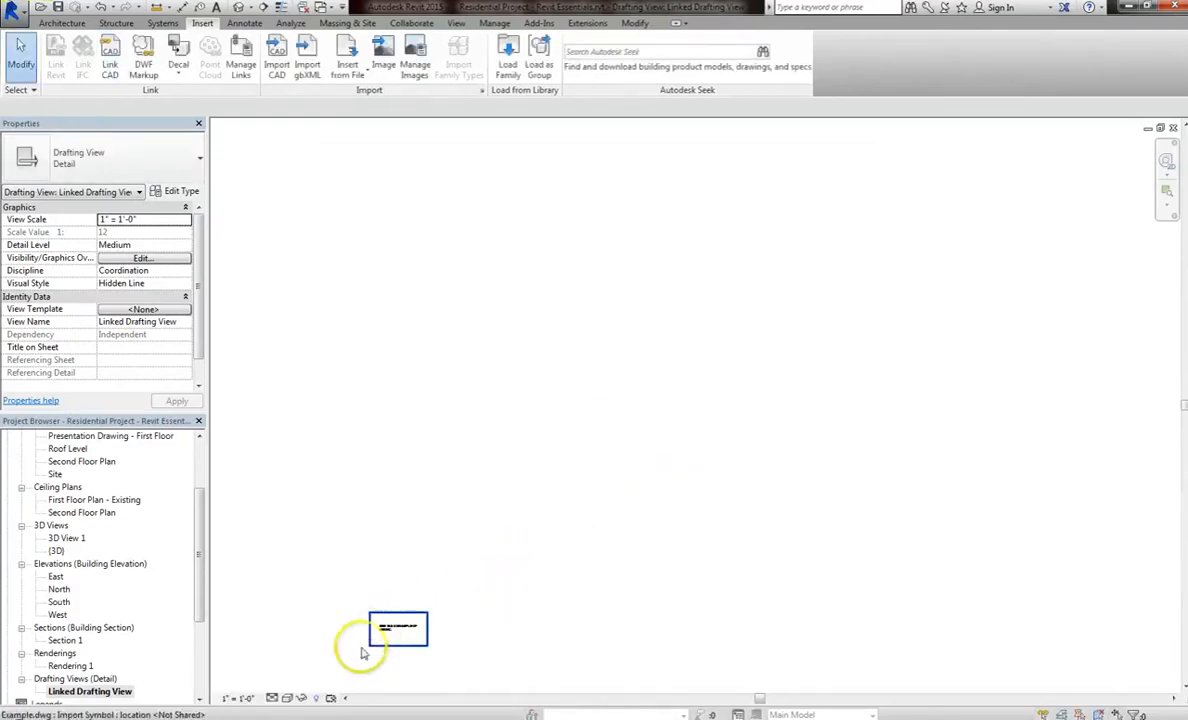
{"action": "scroll", "coordinate": [390, 650], "scroll_direction": "up", "scroll_amount": 8}
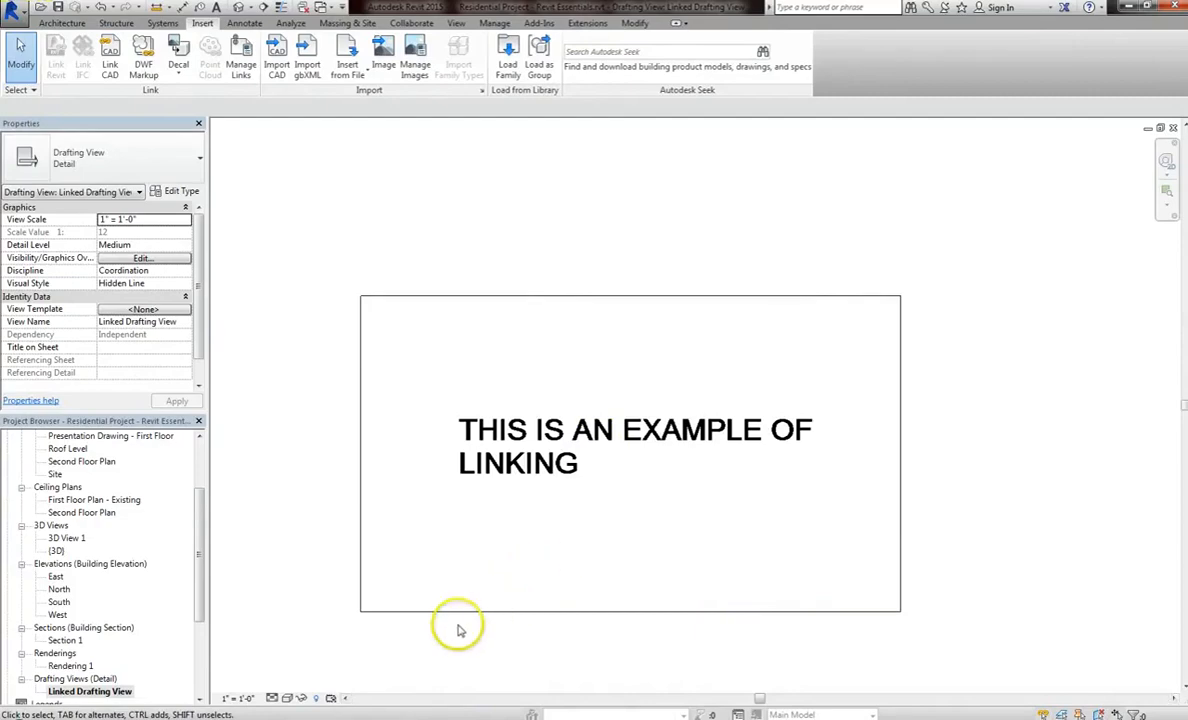
- Open sheet A106 and place Linked Drafting View on it below the house rendering
{"action": "left_click", "coordinate": [200, 680]}
{"action": "double_click", "coordinate": [60, 652]}
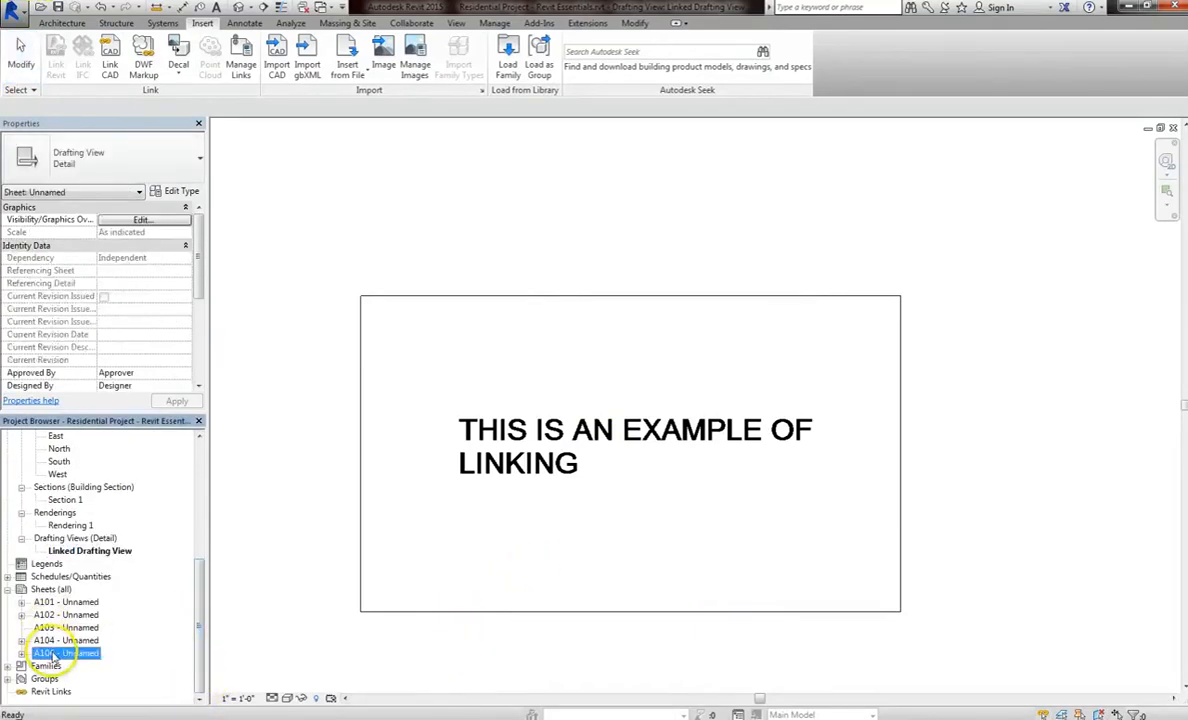
{"action": "left_click", "coordinate": [100, 551]}
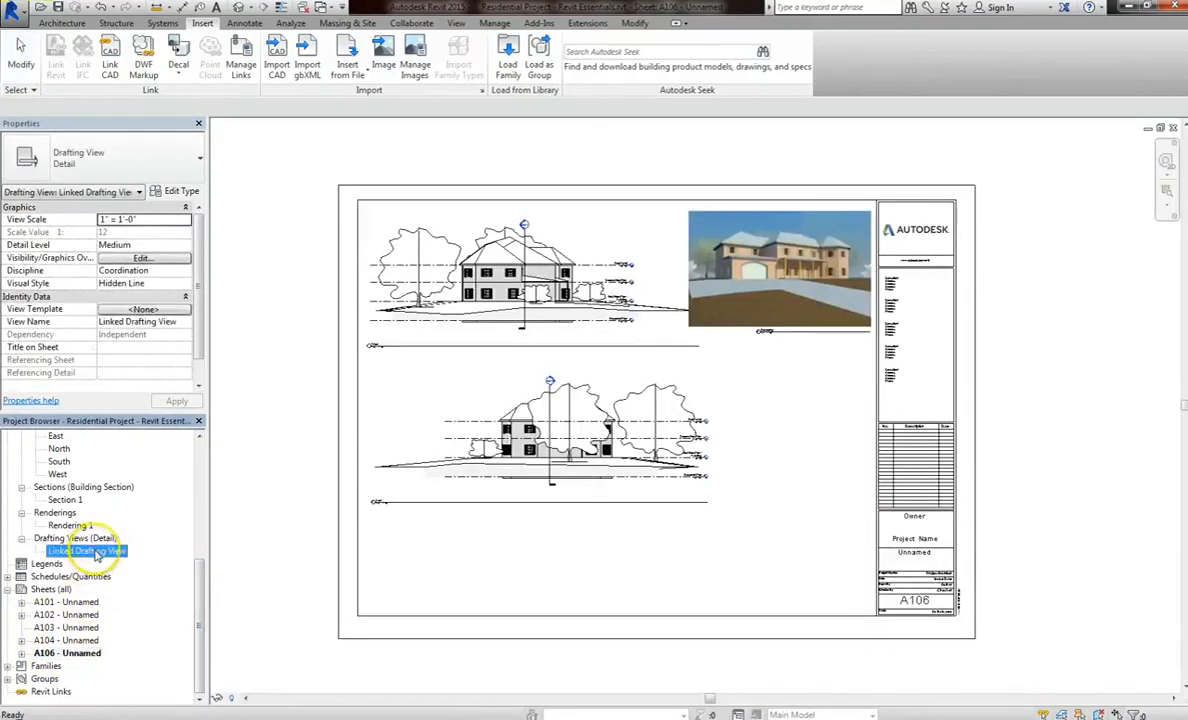
{"action": "left_click_drag", "start_coordinate": [95, 556], "coordinate": [796, 392]}
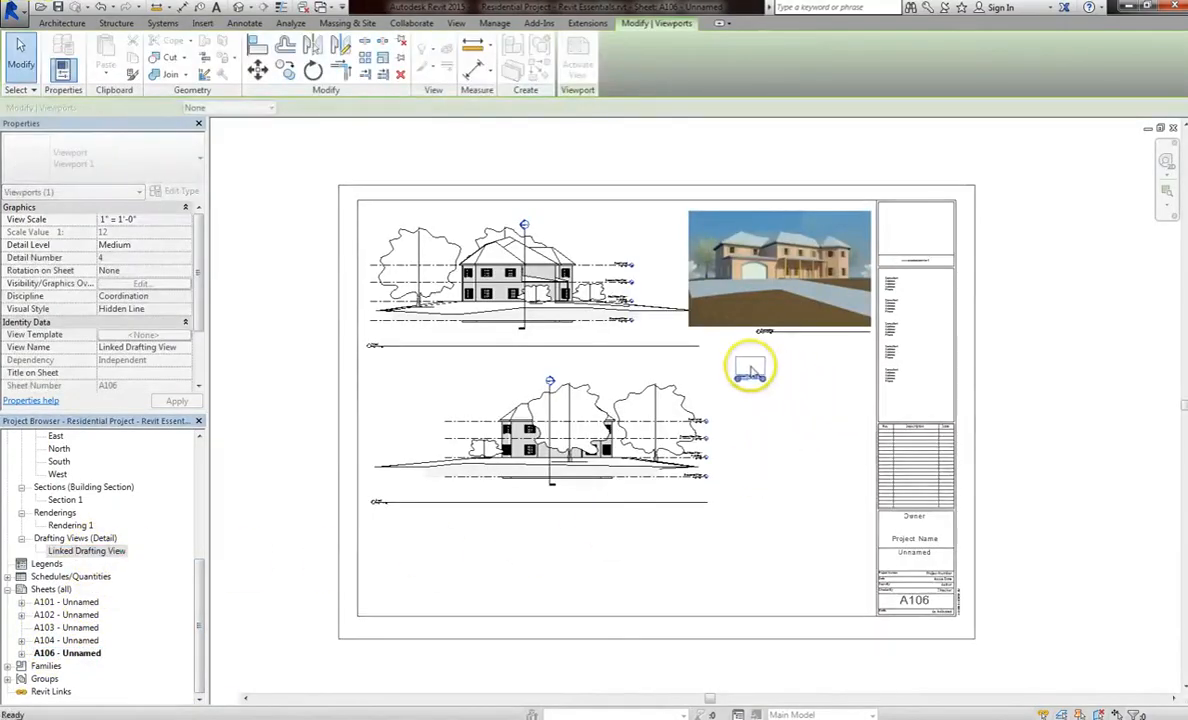
{"action": "left_click", "coordinate": [750, 370]}
- Set the view scale of the Linked Drafting View viewport to 6" = 1'-0"
{"action": "scroll", "coordinate": [795, 382], "scroll_direction": "up", "scroll_amount": 4}
{"action": "scroll", "coordinate": [838, 374], "scroll_direction": "up", "scroll_amount": 2}
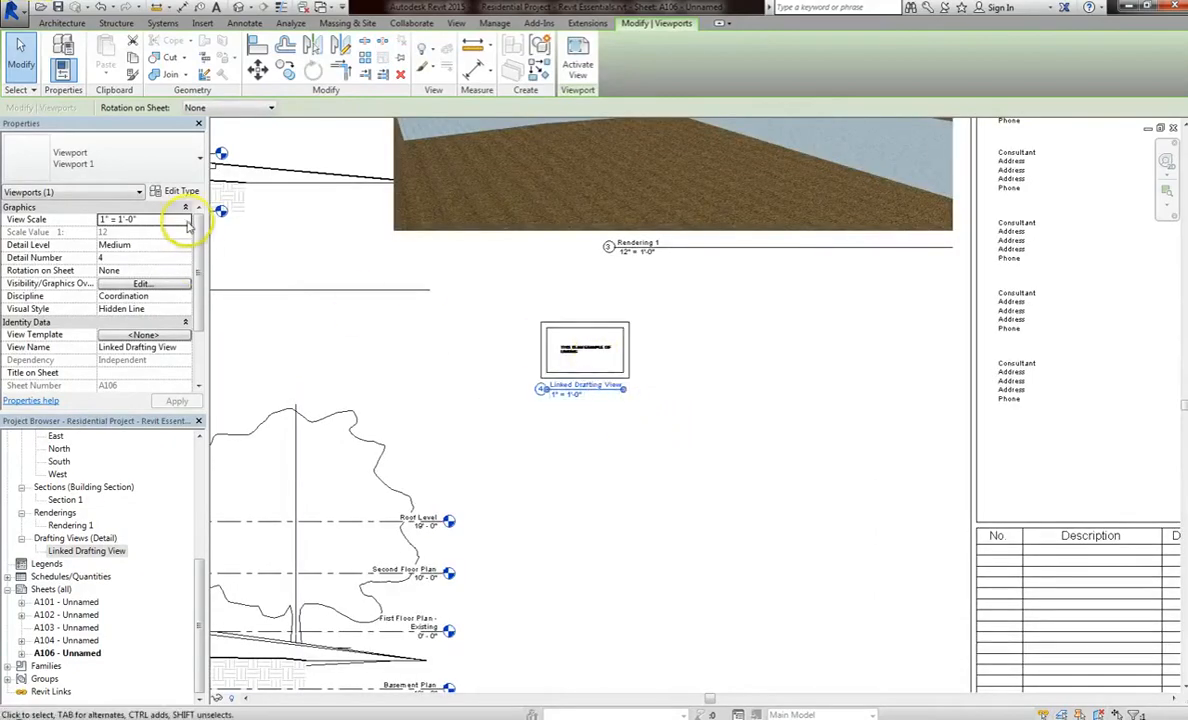
{"action": "left_click", "coordinate": [185, 220]}
{"action": "scroll", "coordinate": [140, 253], "scroll_direction": "up", "scroll_amount": 3}
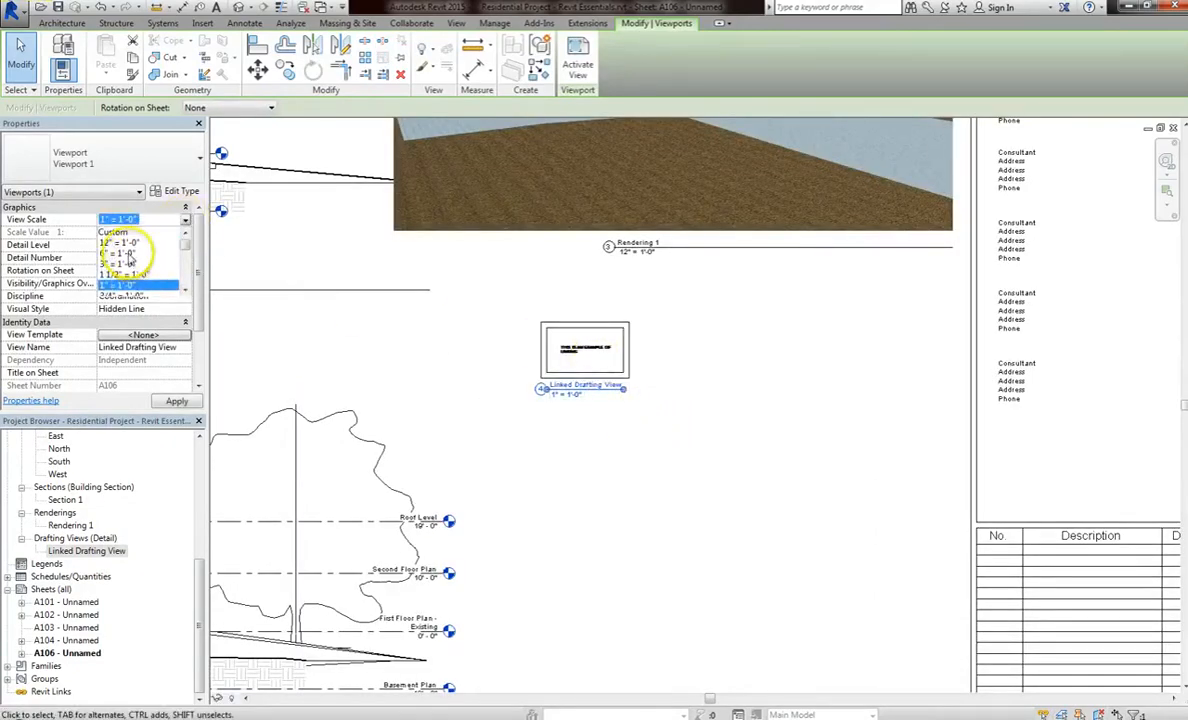
{"action": "left_click", "coordinate": [130, 253]}
{"action": "left_click", "coordinate": [697, 484]}
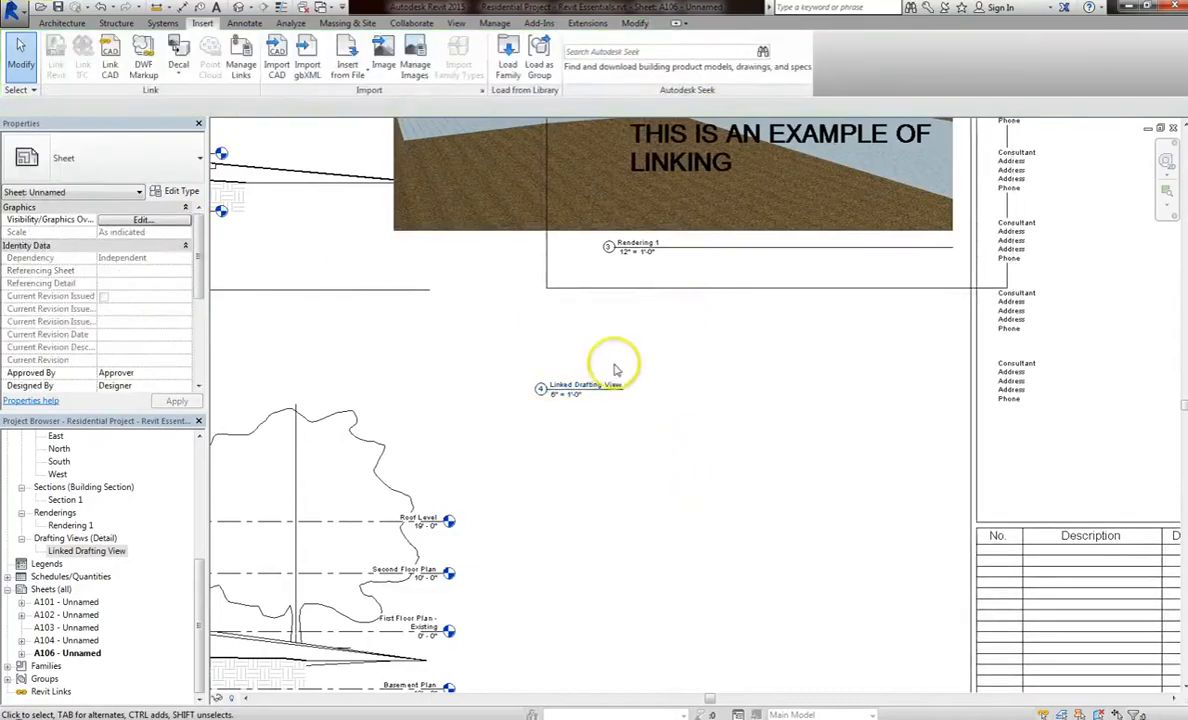
- Move the Linked Drafting View viewport into the empty area below the rendering and bring its title up just beneath the frame
{"action": "left_click", "coordinate": [658, 291]}
{"action": "left_click_drag", "start_coordinate": [658, 291], "coordinate": [658, 651]}
{"action": "left_click", "coordinate": [517, 680]}
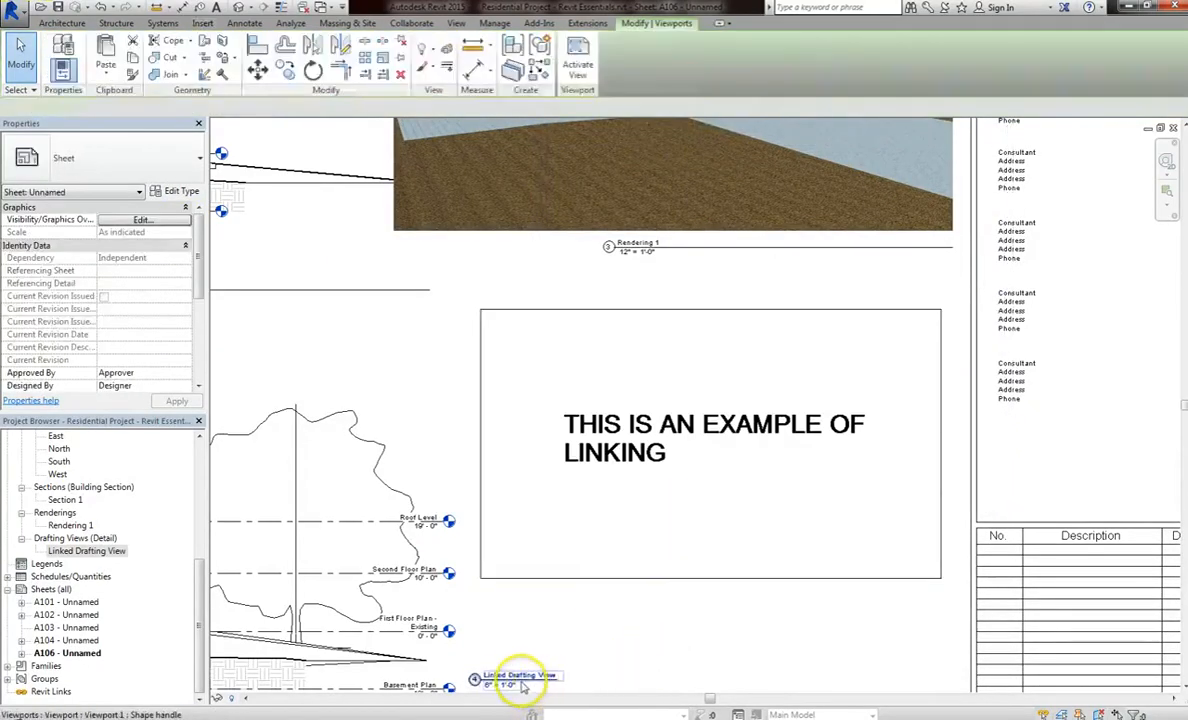
{"action": "left_click_drag", "start_coordinate": [517, 680], "coordinate": [499, 601]}
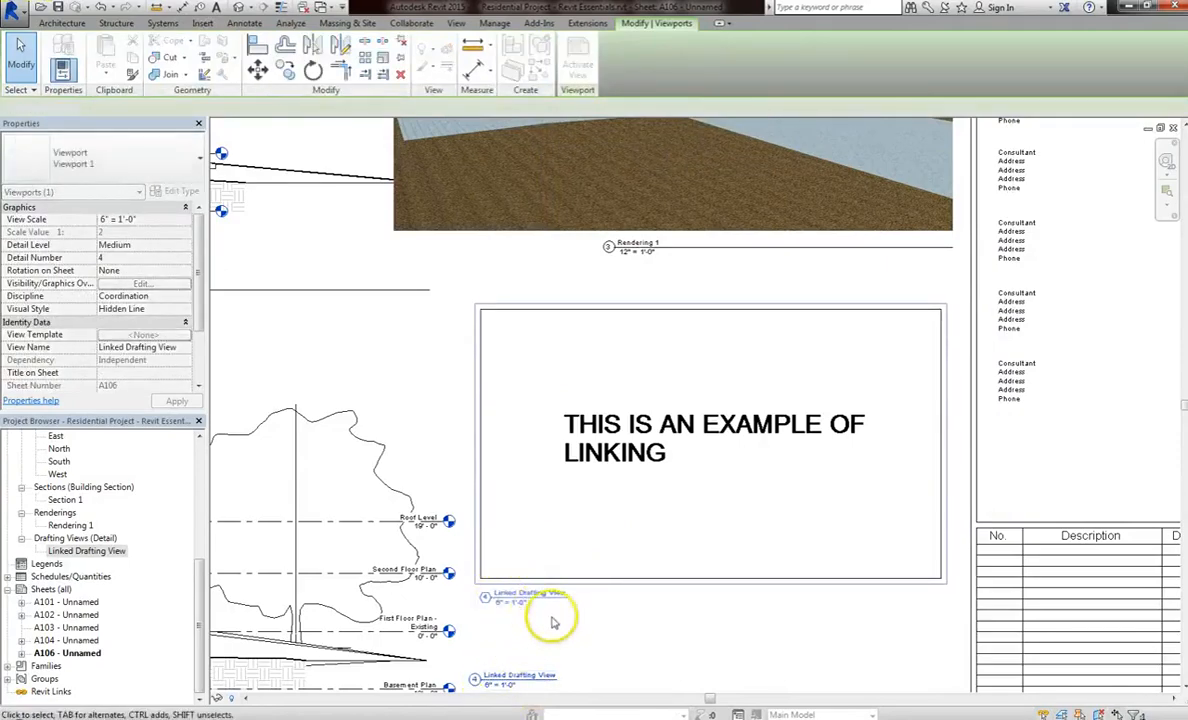
- Deselect the viewport on sheet A106 and open the Linked Drafting View itself
{"action": "left_click", "coordinate": [555, 623]}
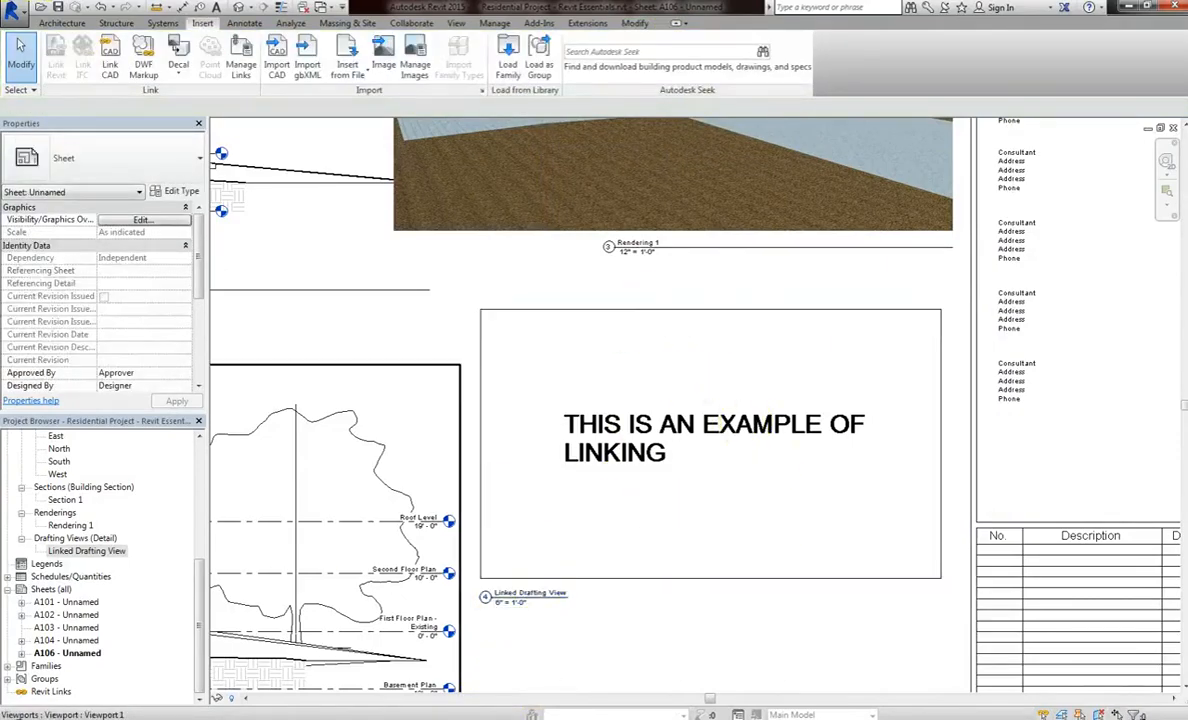
{"action": "double_click", "coordinate": [70, 551]}
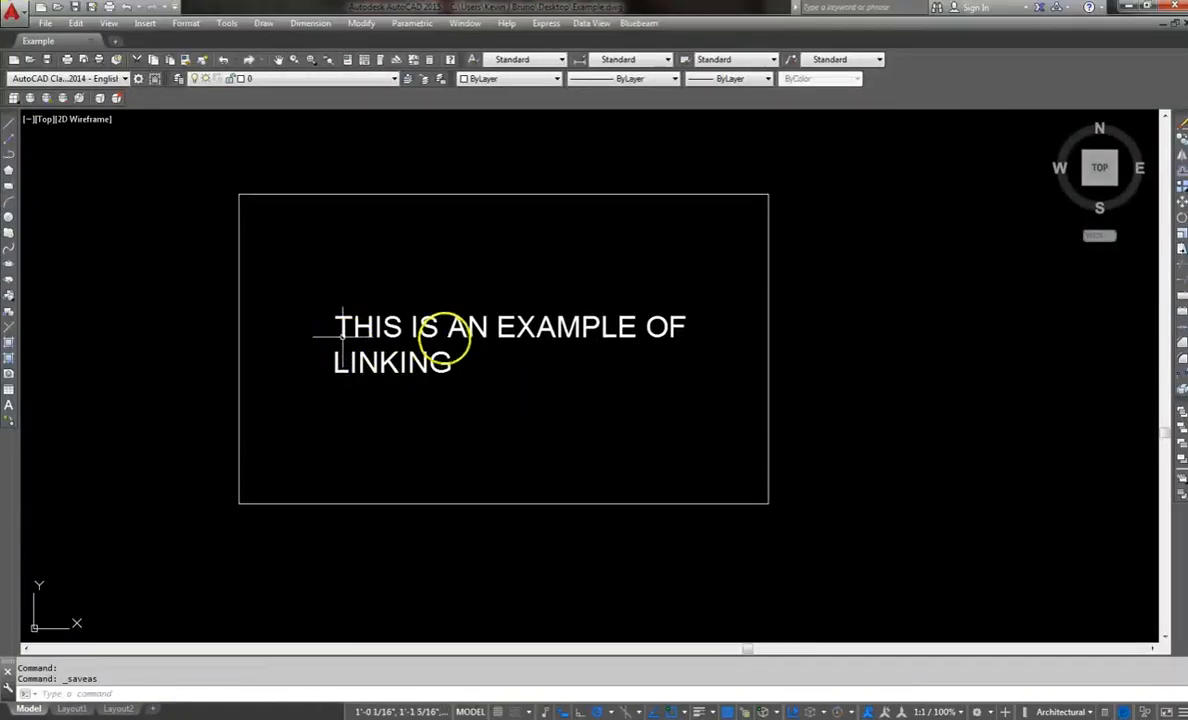
- Switch to Example.dwg in AutoCAD and draw a polyline diagonally from the rectangle's upper-left corner to its lower-right corner
{"action": "type", "text": "pl"}
{"action": "key", "text": "Return"}
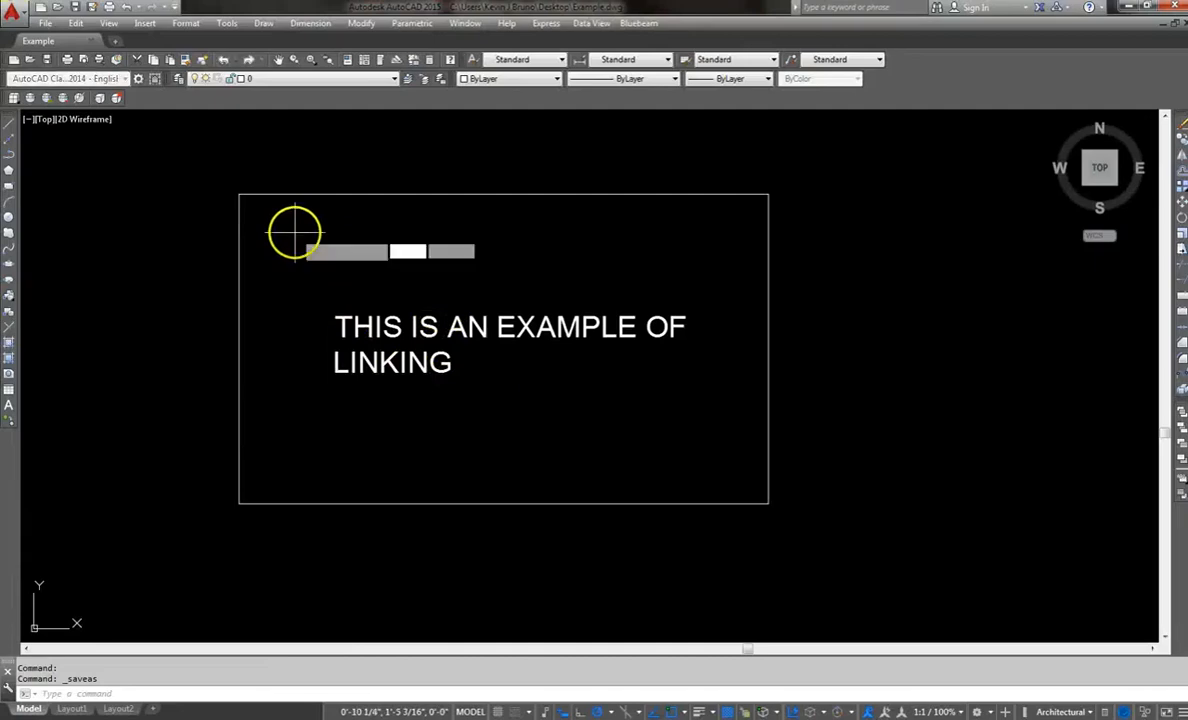
{"action": "left_click", "coordinate": [238, 194]}
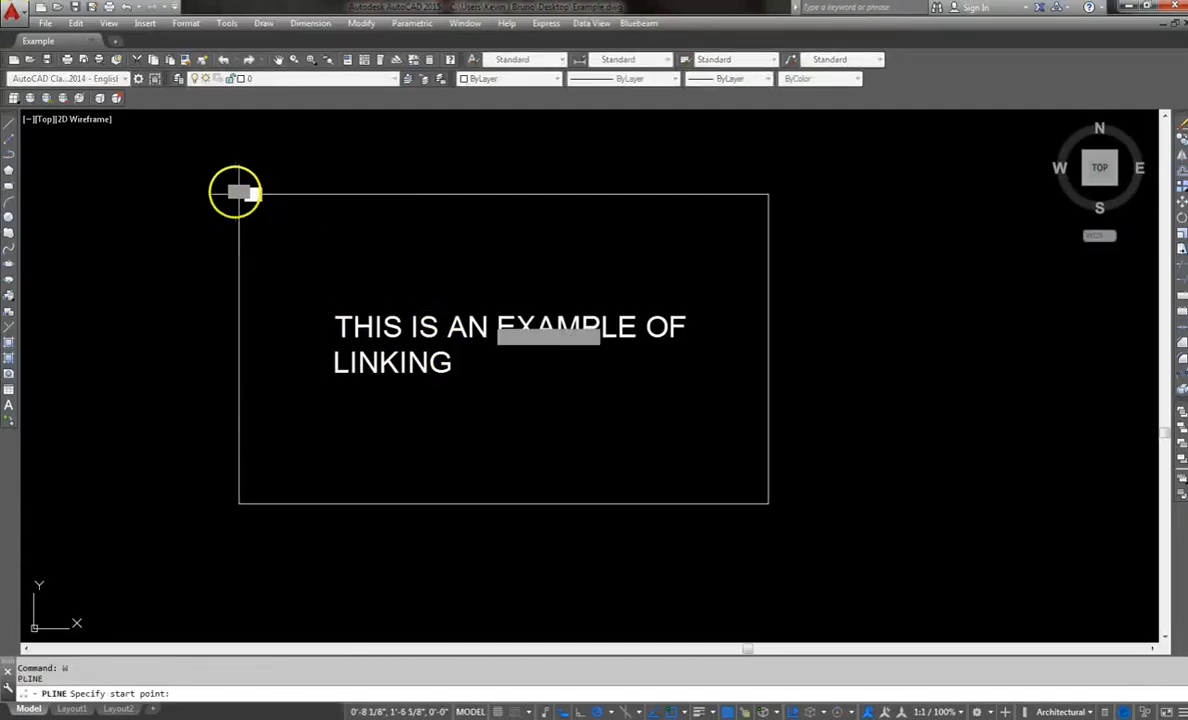
{"action": "left_click", "coordinate": [764, 503]}
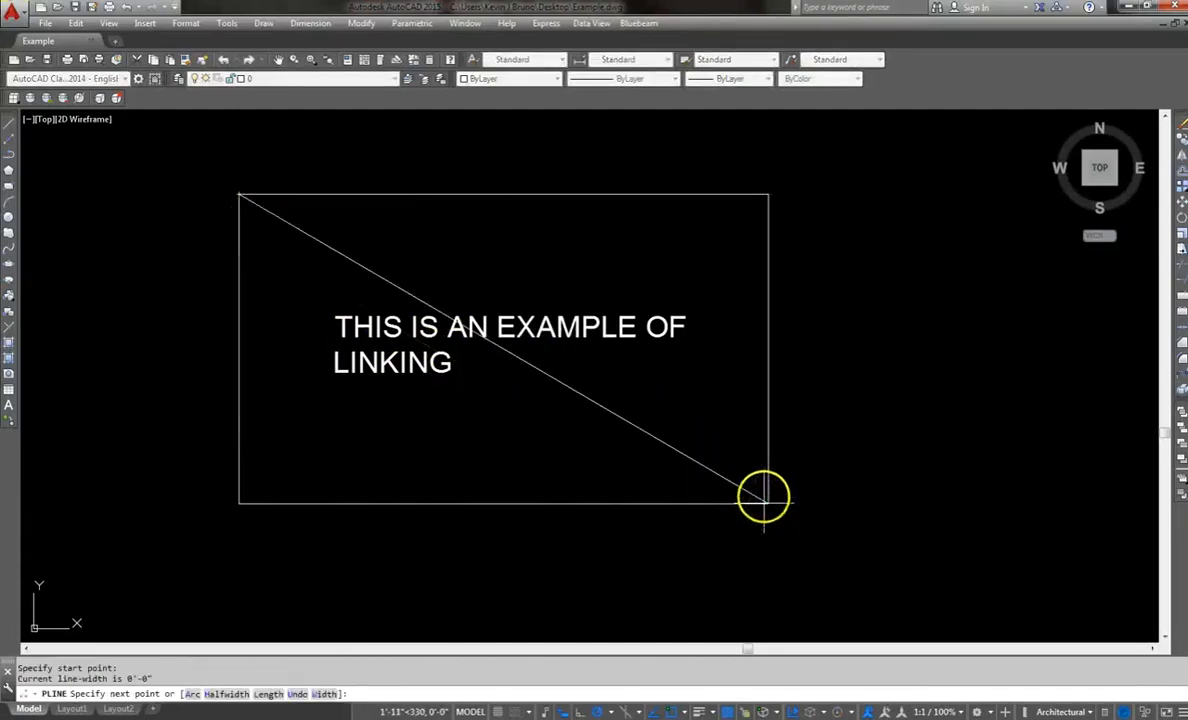
{"action": "key", "text": "Return"}
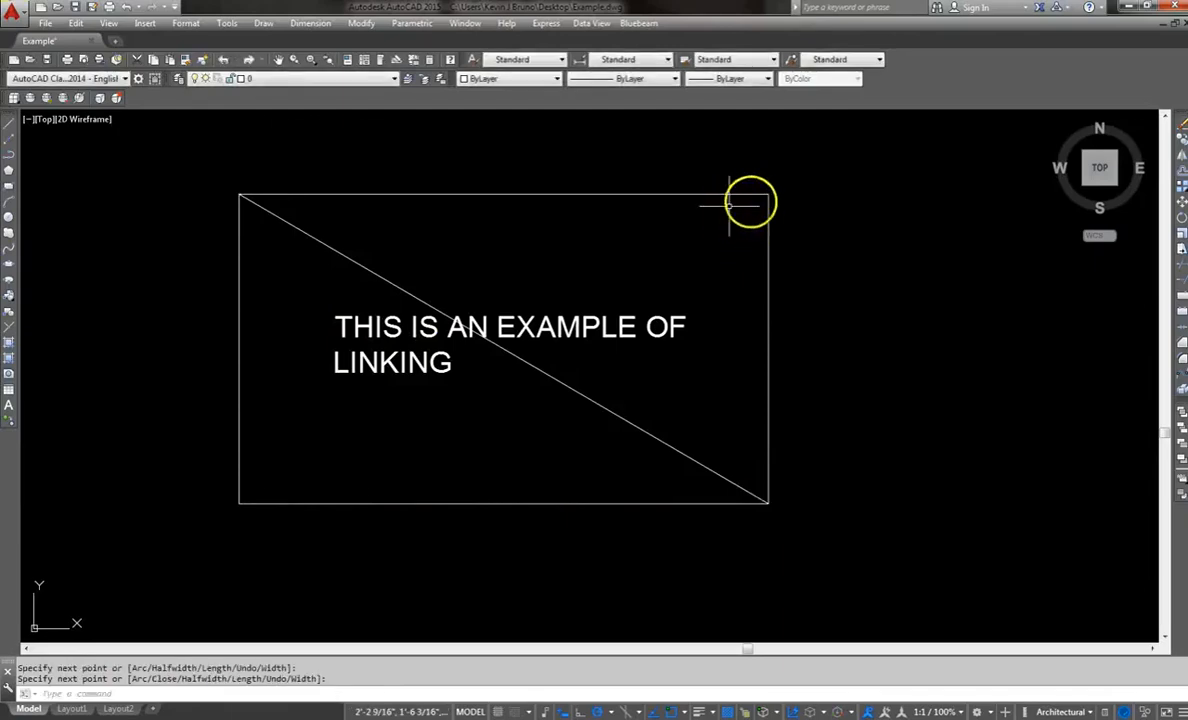
- Draw a second polyline from the rectangle's upper-right corner to its lower-left corner and save Example.dwg
{"action": "key", "text": "Return"}
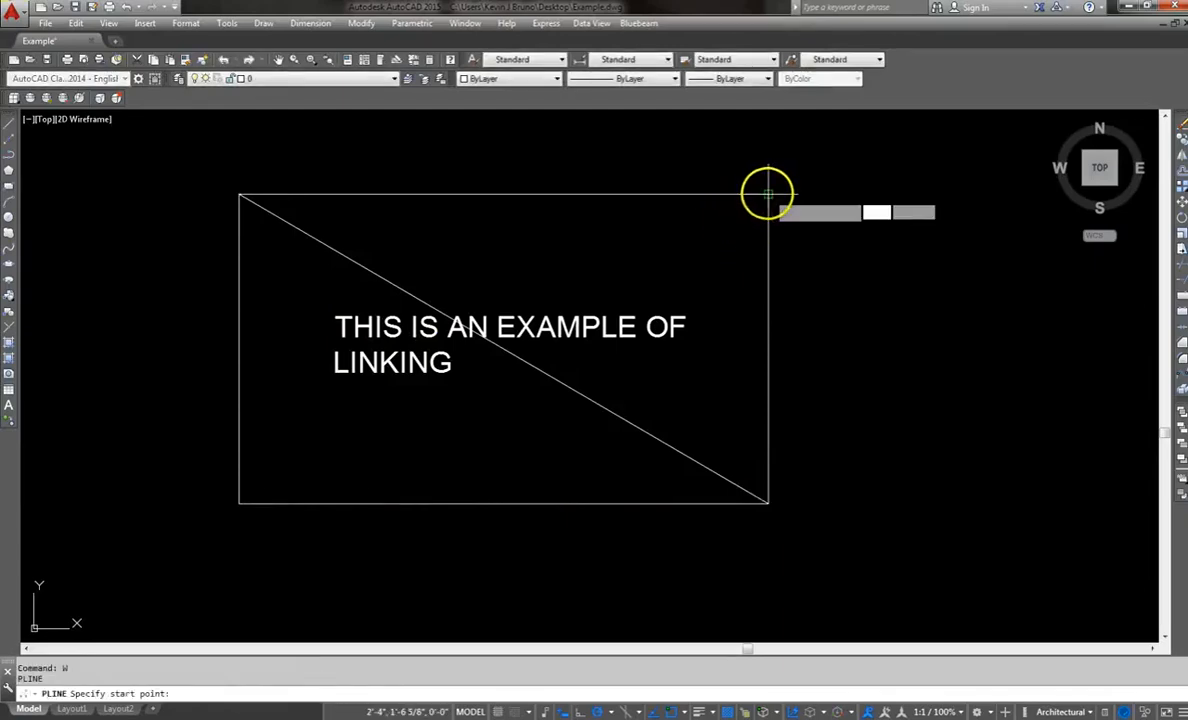
{"action": "left_click", "coordinate": [768, 193]}
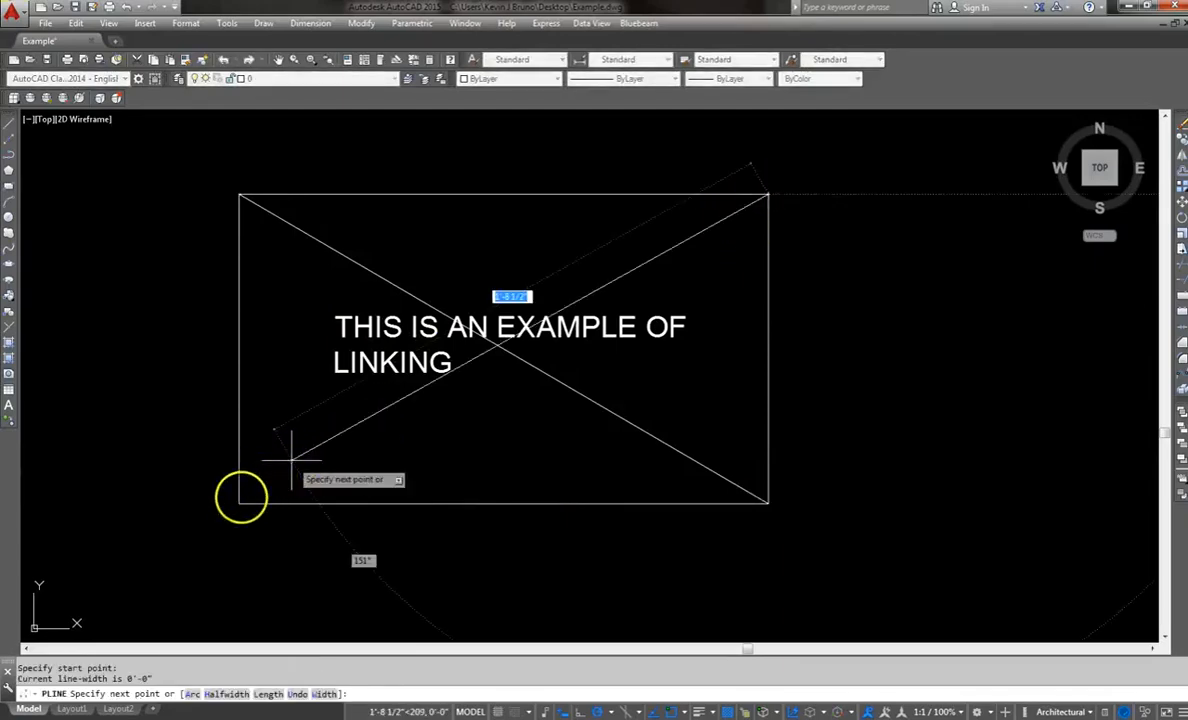
{"action": "left_click", "coordinate": [240, 500]}
{"action": "key", "text": "Escape"}
{"action": "key", "text": "Escape"}
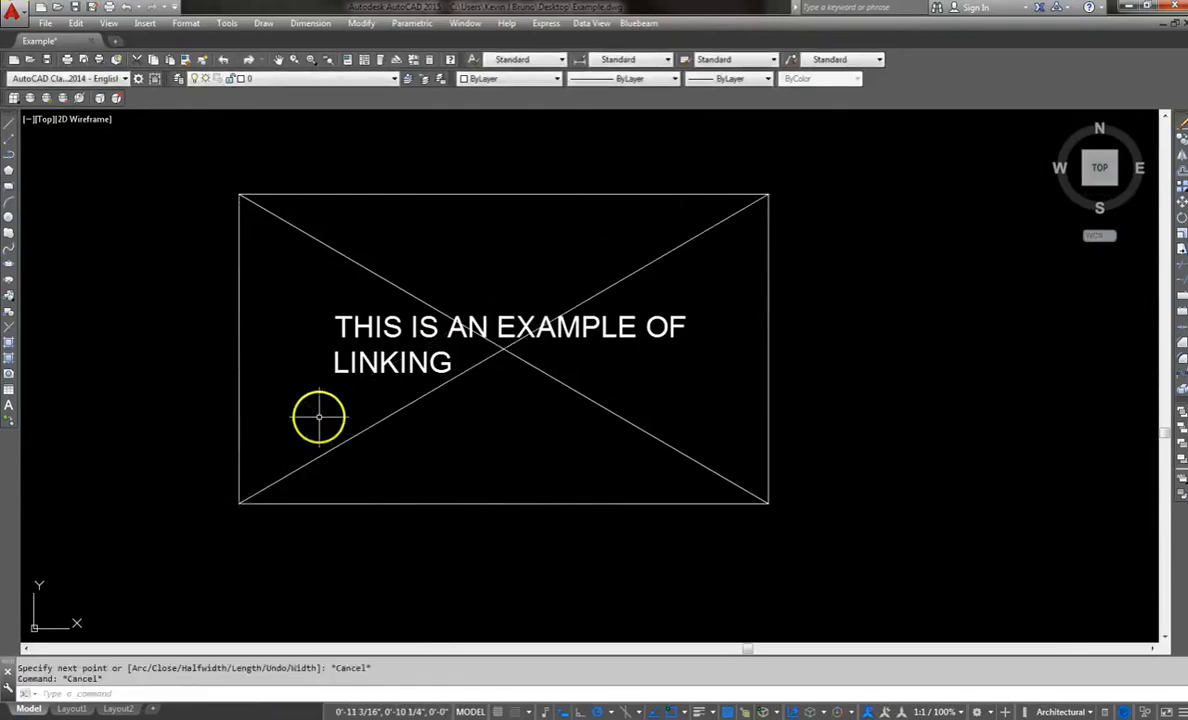
{"action": "key", "text": "Escape"}
{"action": "key", "text": "ctrl+s"}
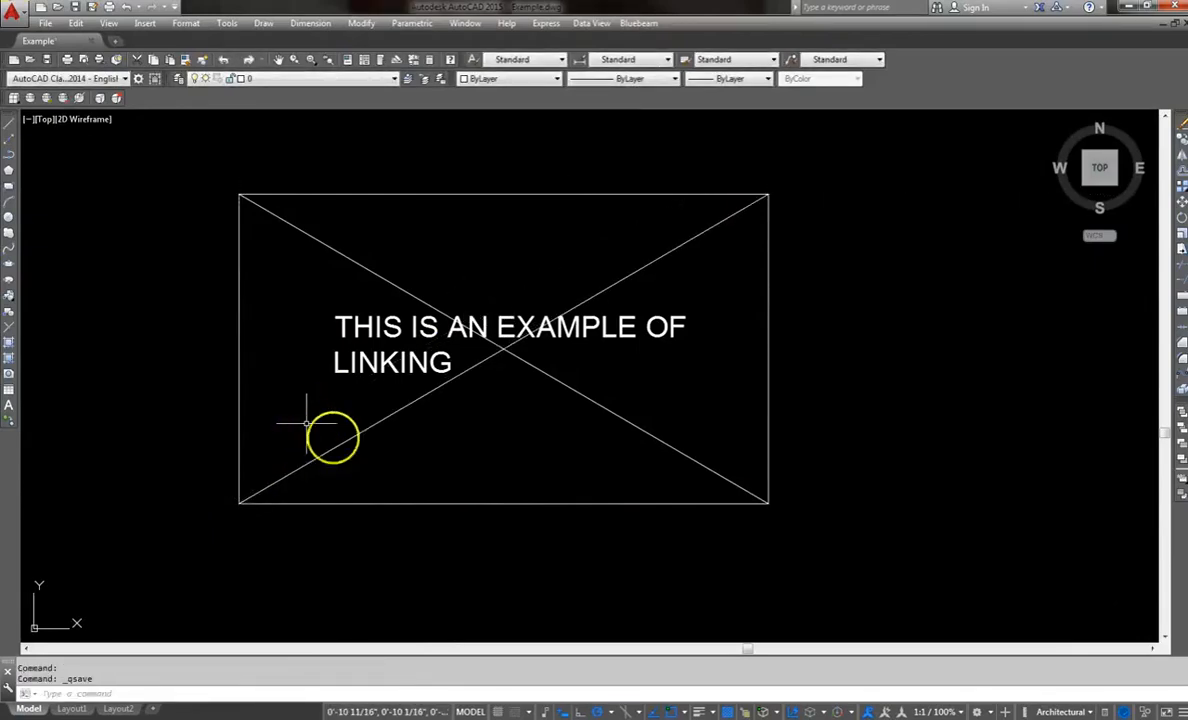
- Switch back to Revit and reload the Example.dwg CAD link through Manage Links
{"action": "left_click", "coordinate": [1128, 8]}
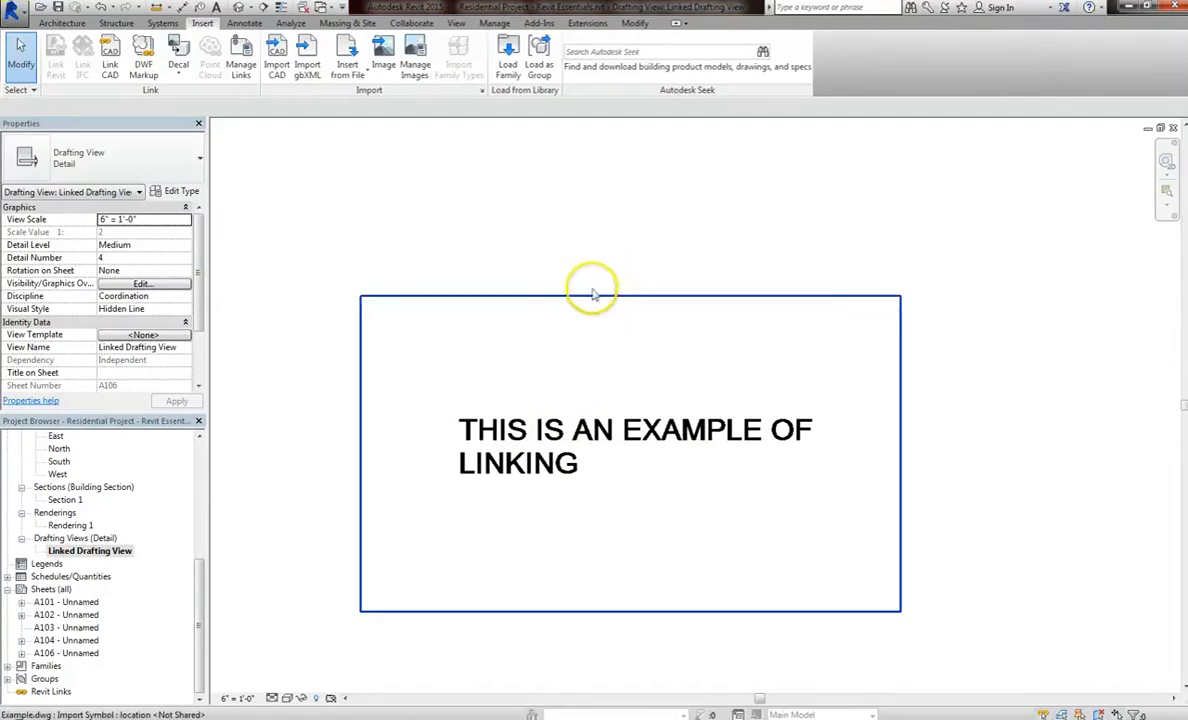
{"action": "left_click", "coordinate": [240, 72]}
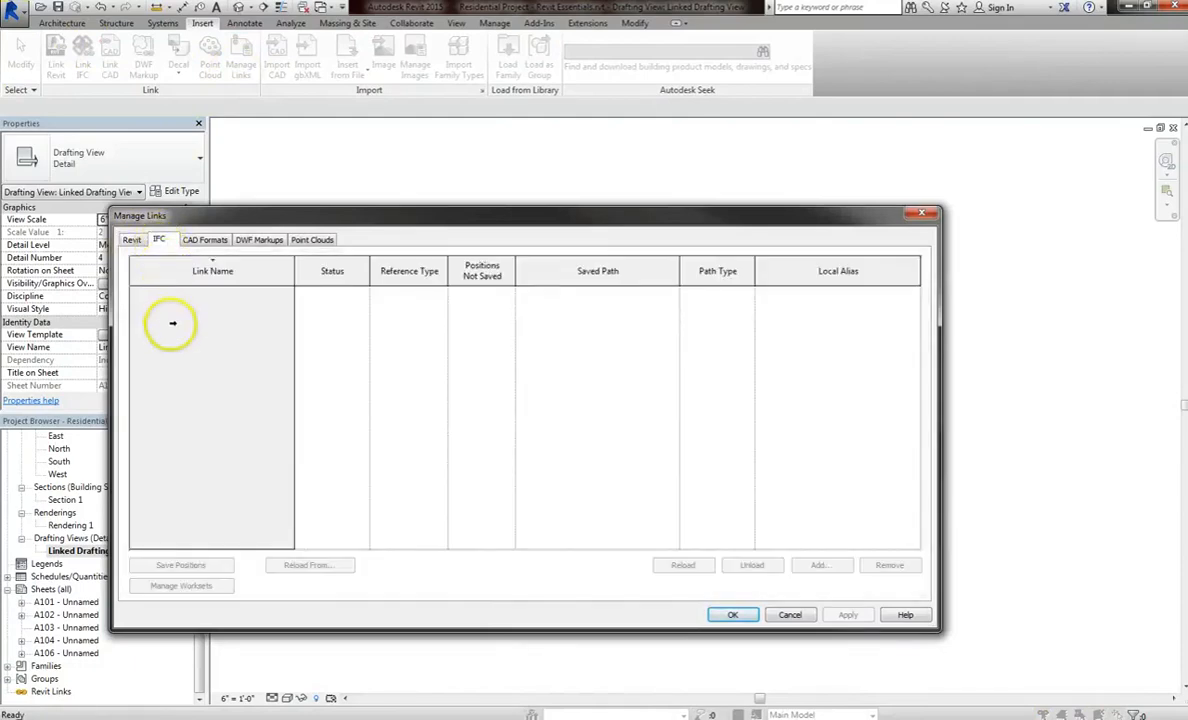
{"action": "left_click", "coordinate": [202, 241]}
{"action": "left_click", "coordinate": [186, 293]}
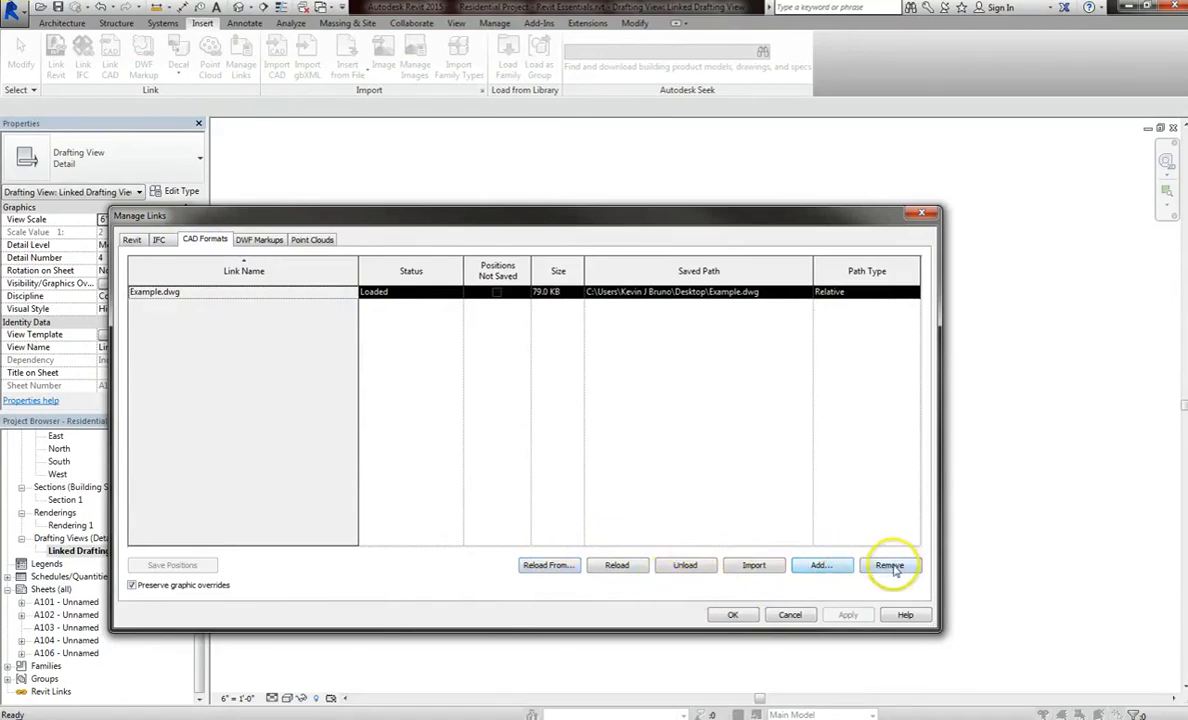
{"action": "left_click", "coordinate": [624, 565]}
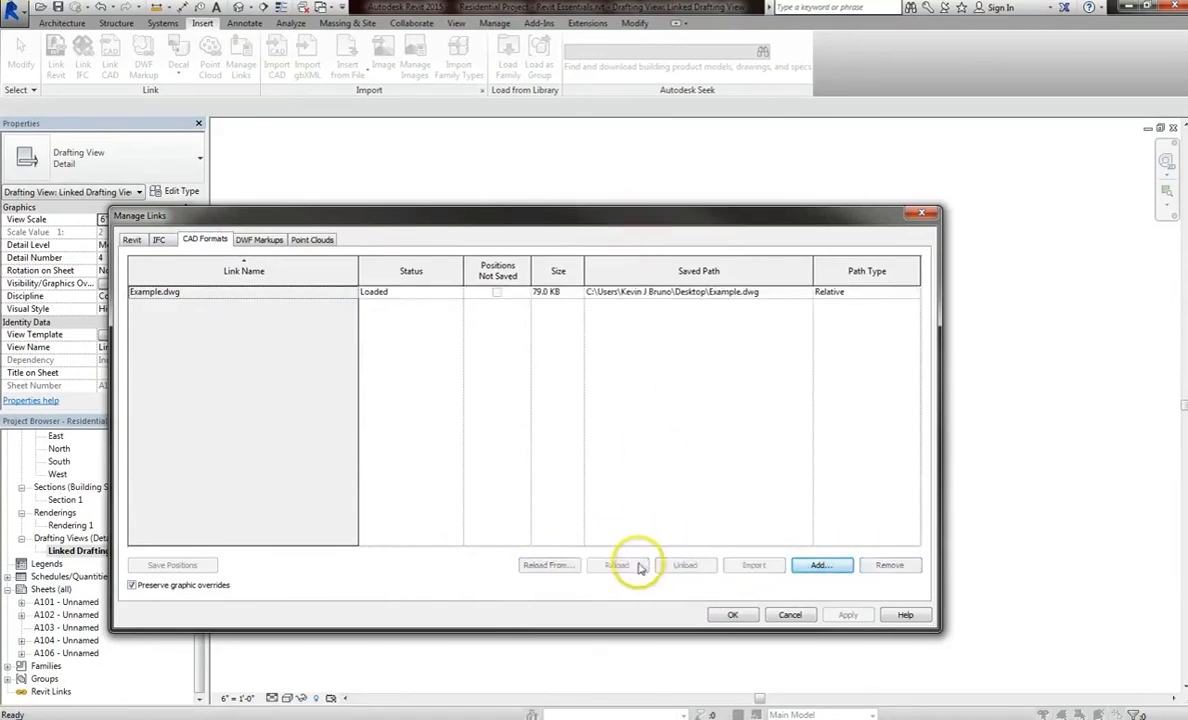
{"action": "left_click_drag", "start_coordinate": [563, 222], "coordinate": [729, 170]}
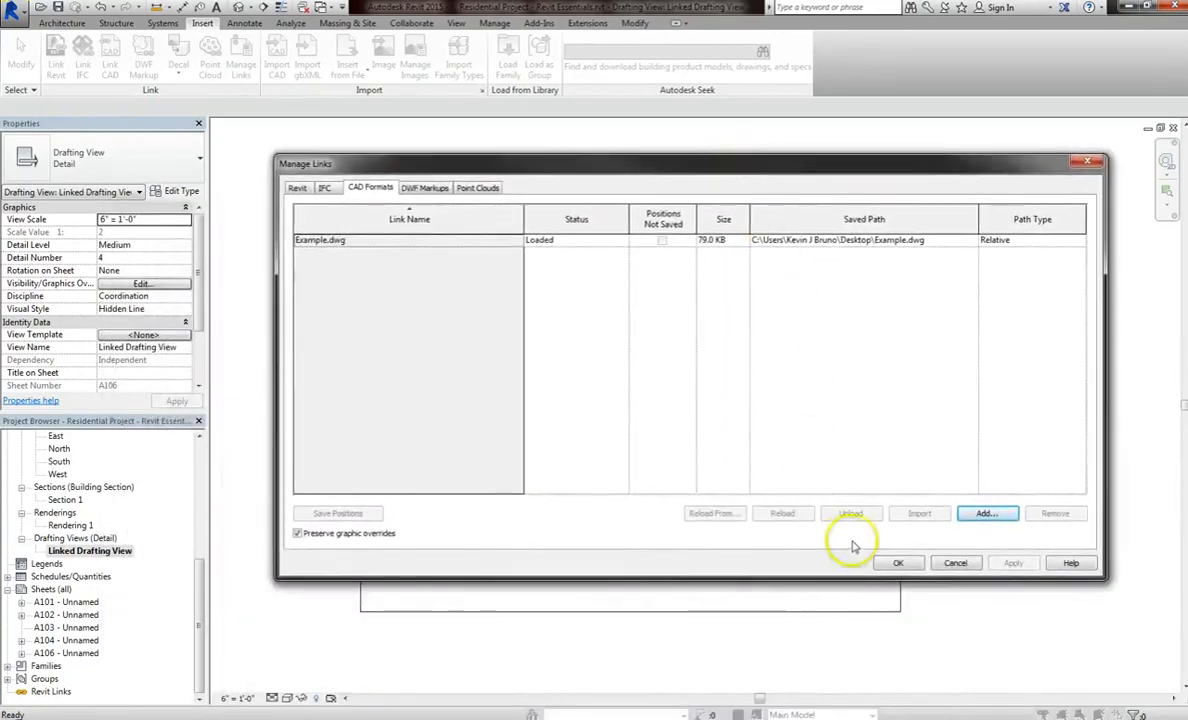
{"action": "left_click", "coordinate": [898, 565]}
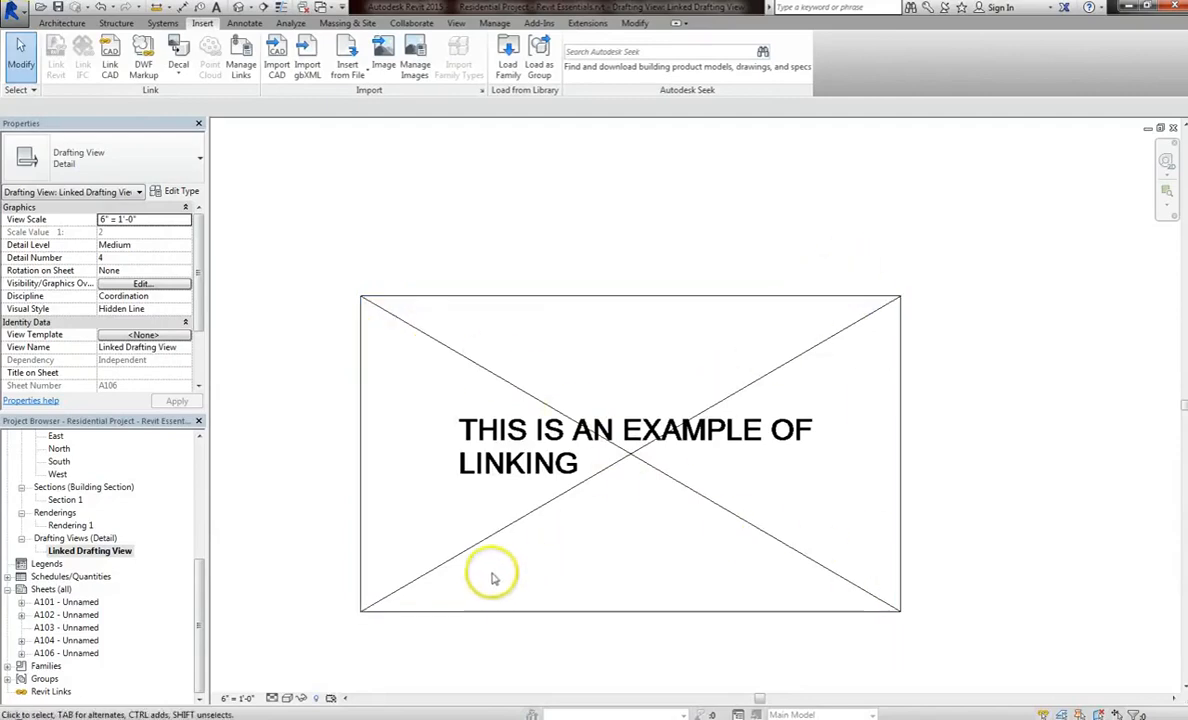
- Review the link management options available for the Example.dwg CAD link and leave without making changes
{"action": "left_click", "coordinate": [241, 62]}
{"action": "left_click", "coordinate": [380, 188]}
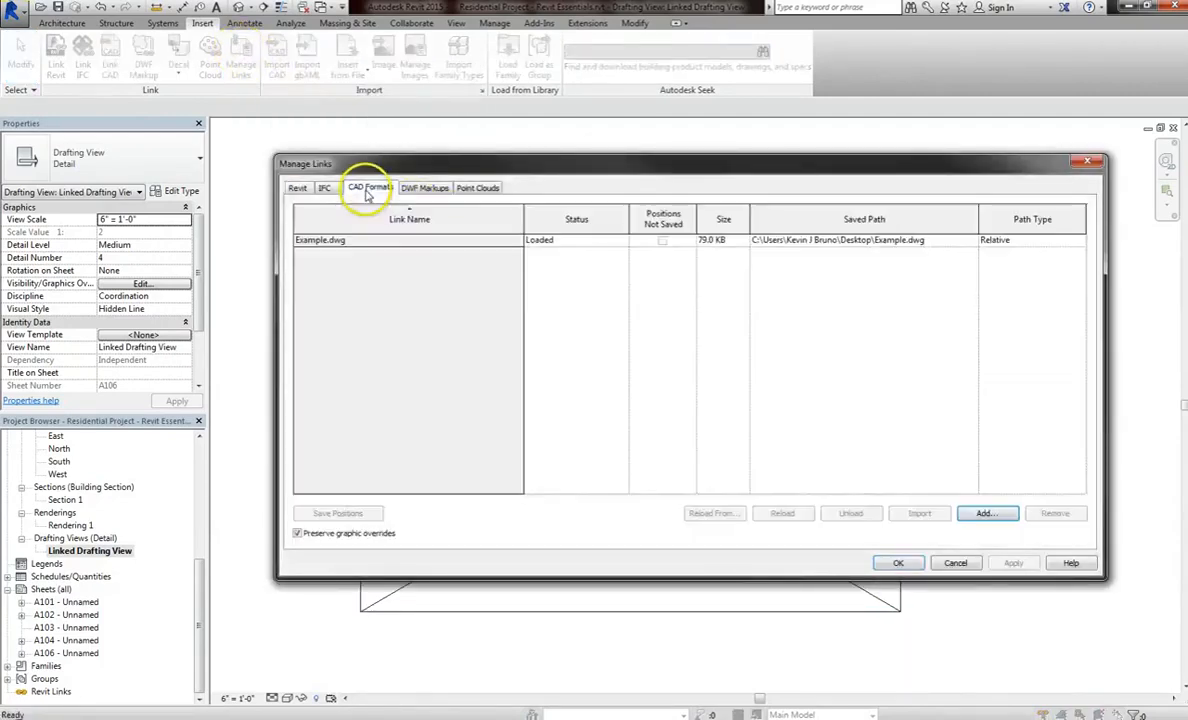
{"action": "left_click", "coordinate": [405, 242]}
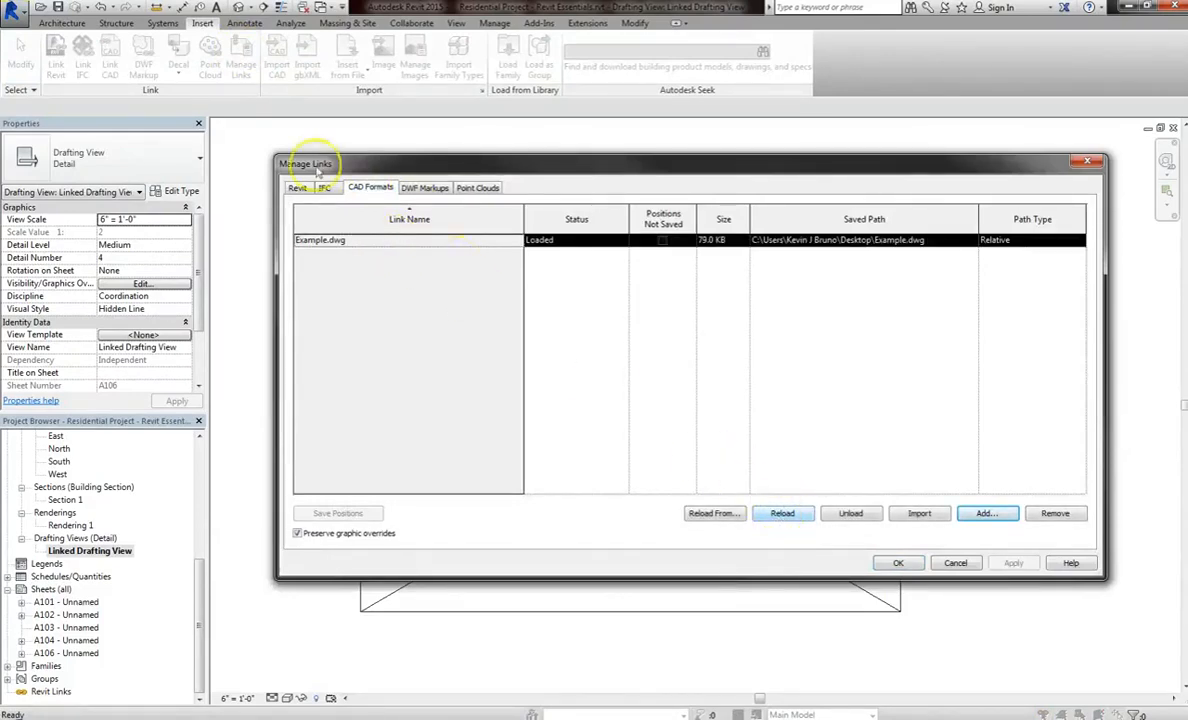
{"action": "left_click", "coordinate": [955, 562]}
- Unpin the linked Example.dwg in the drafting view and delete it
{"action": "left_click", "coordinate": [732, 521]}
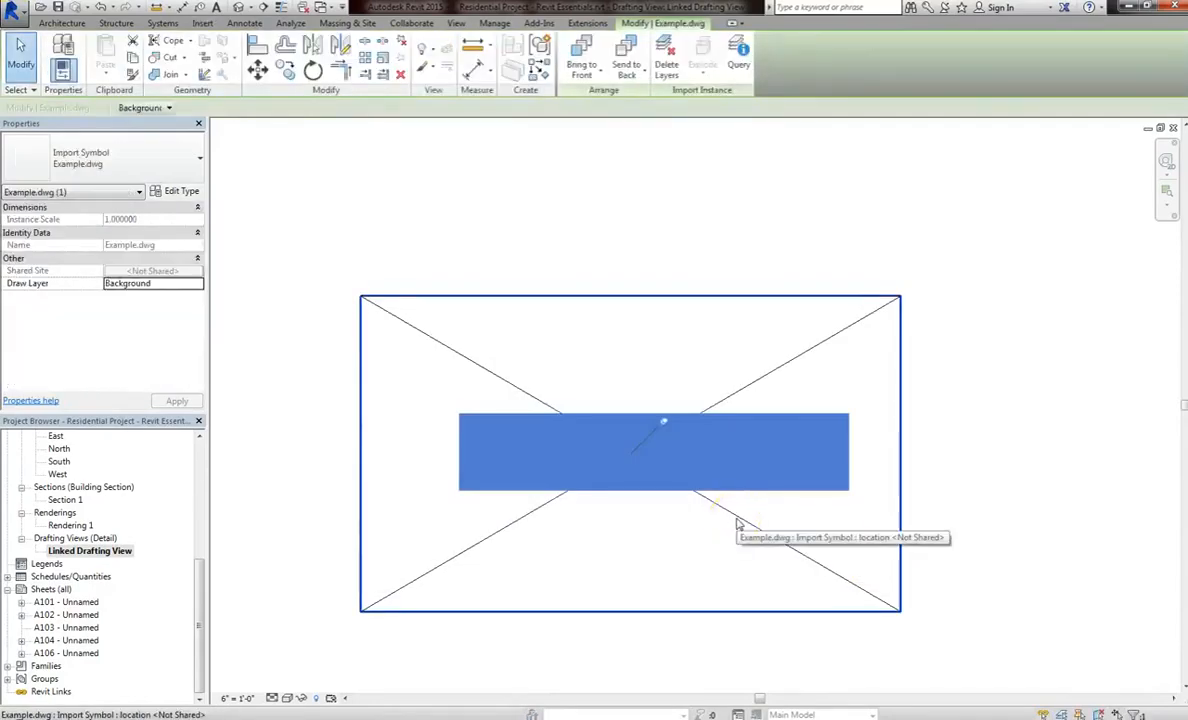
{"action": "left_click", "coordinate": [664, 422]}
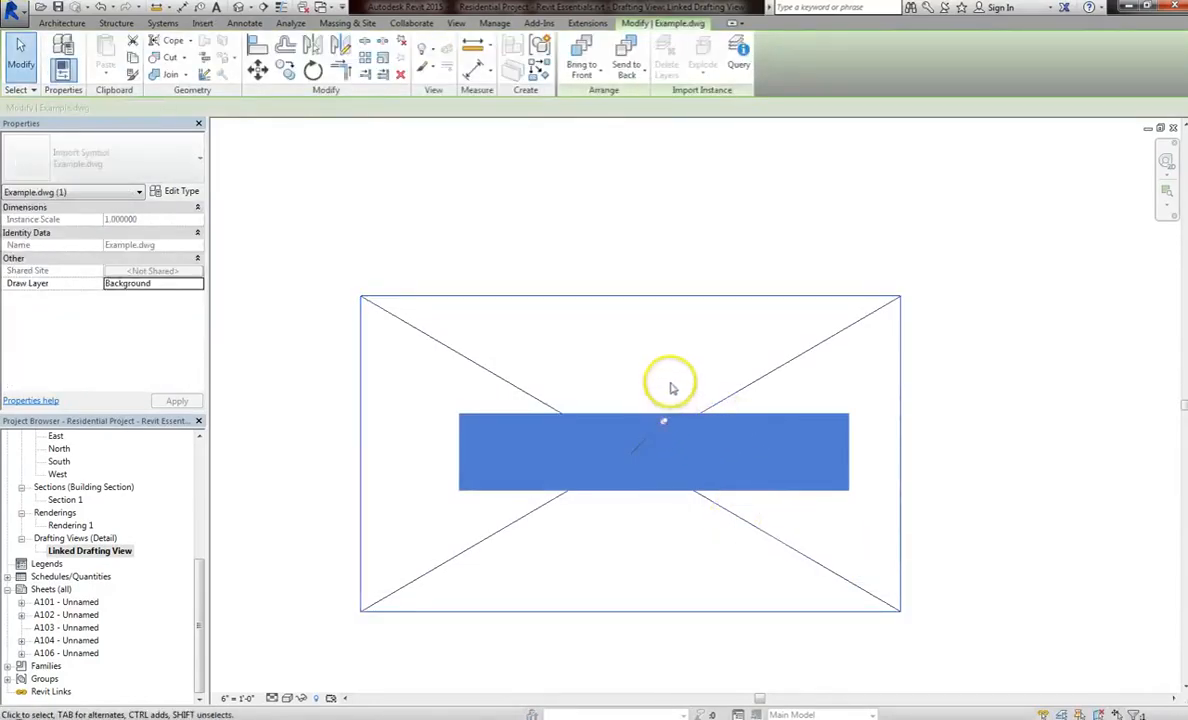
{"action": "key", "text": "Delete"}
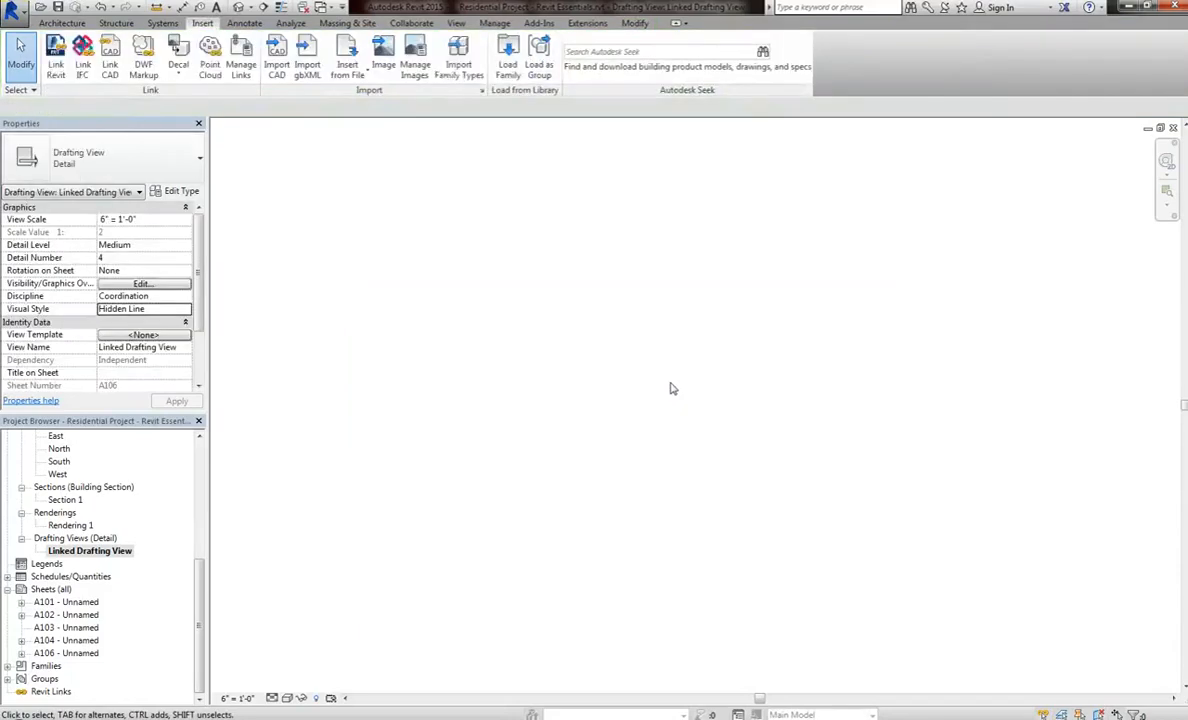
- Undo the deletion of the linked Example.dwg and leave it deselected
{"action": "key", "text": "ctrl+z"}
{"action": "left_click", "coordinate": [633, 415]}
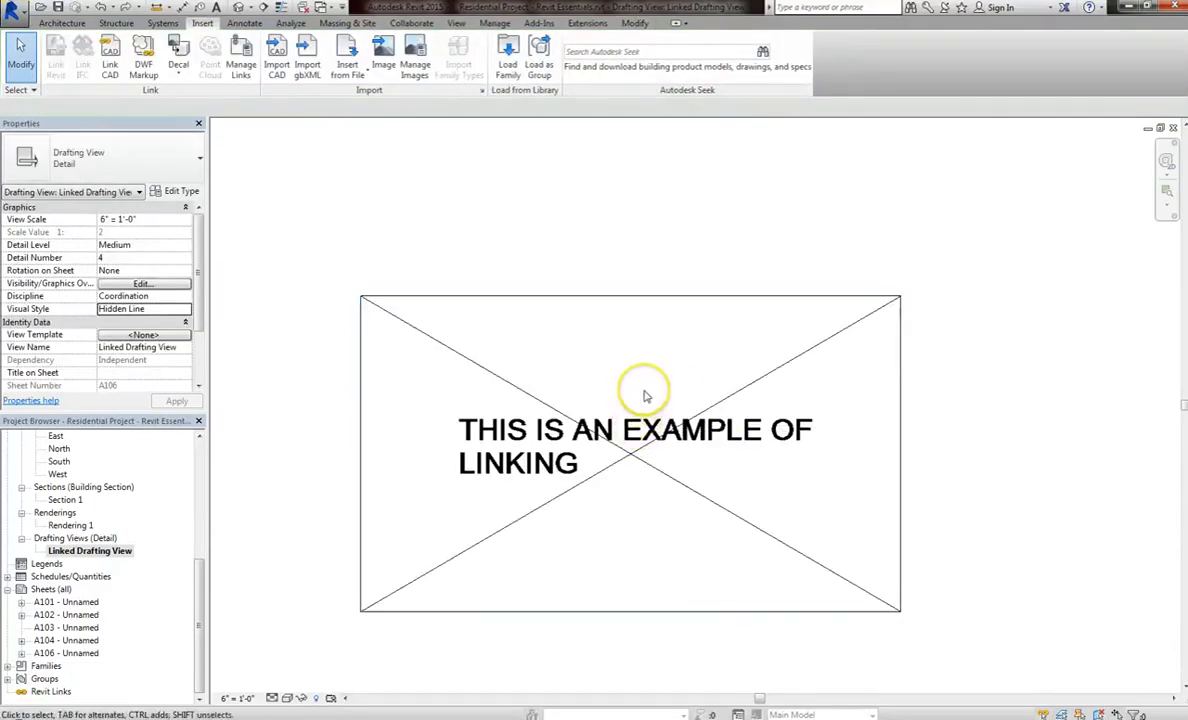
{"action": "left_click", "coordinate": [642, 378]}
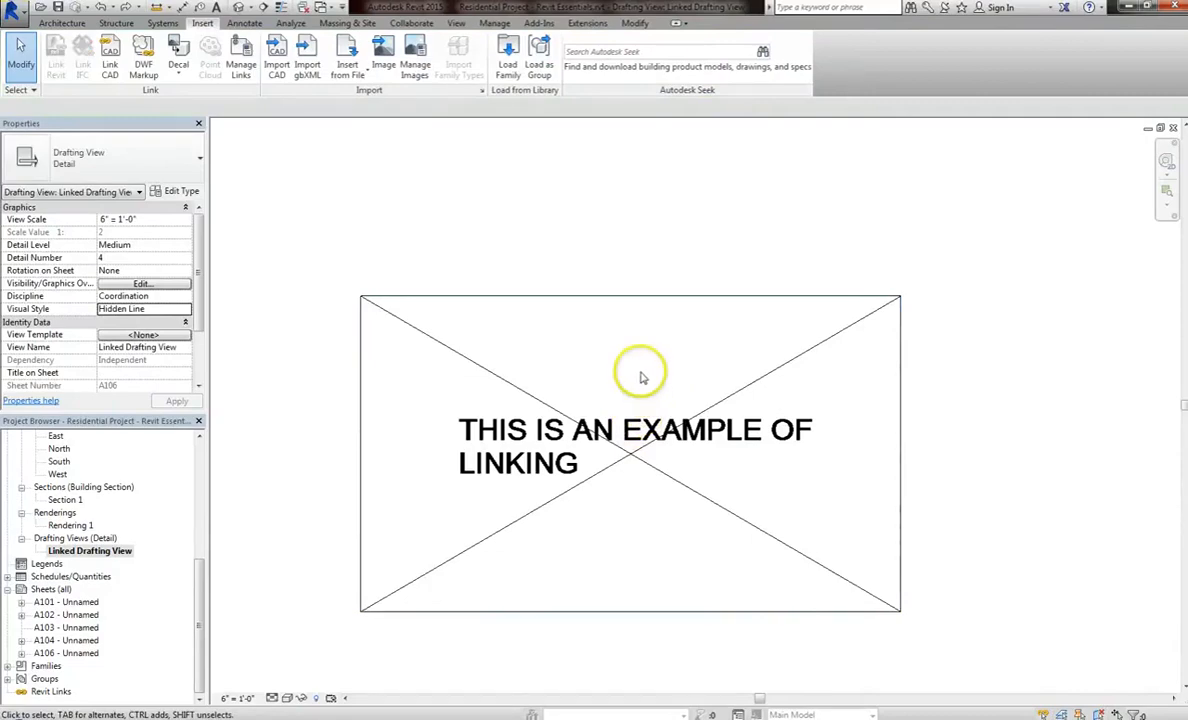